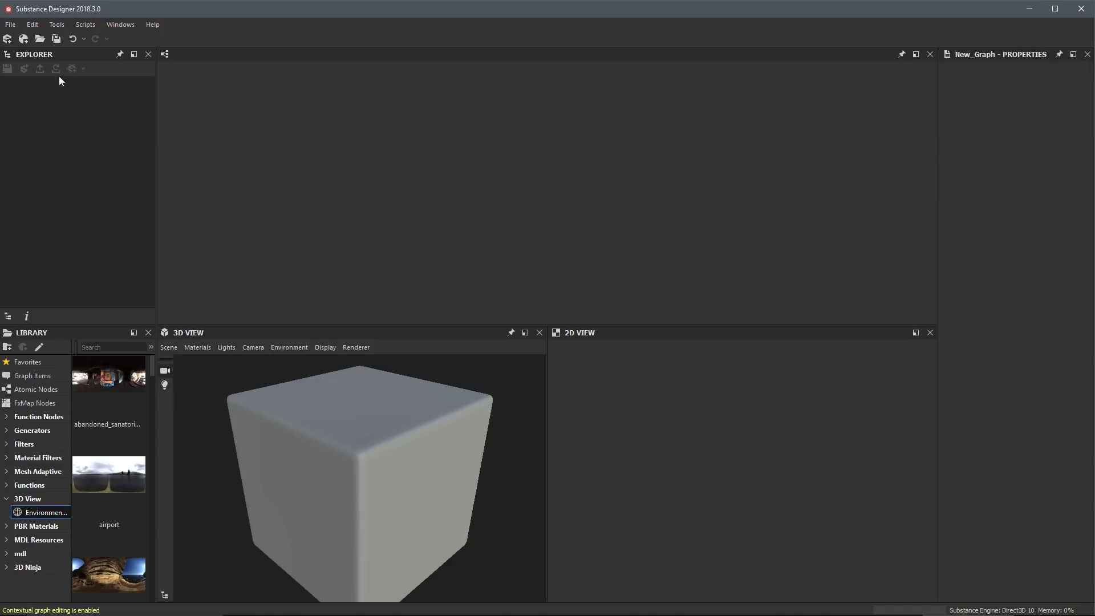
- Start a new Substance graph from the Empty template and name it dirt_ground
{"action": "left_click", "coordinate": [14, 25]}
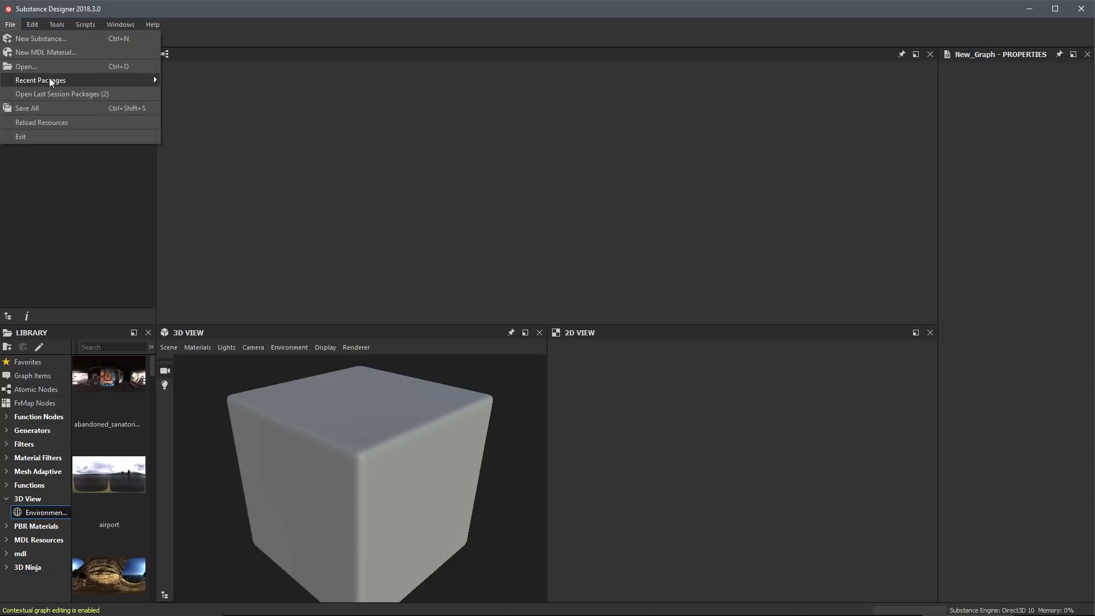
{"action": "left_click", "coordinate": [42, 39]}
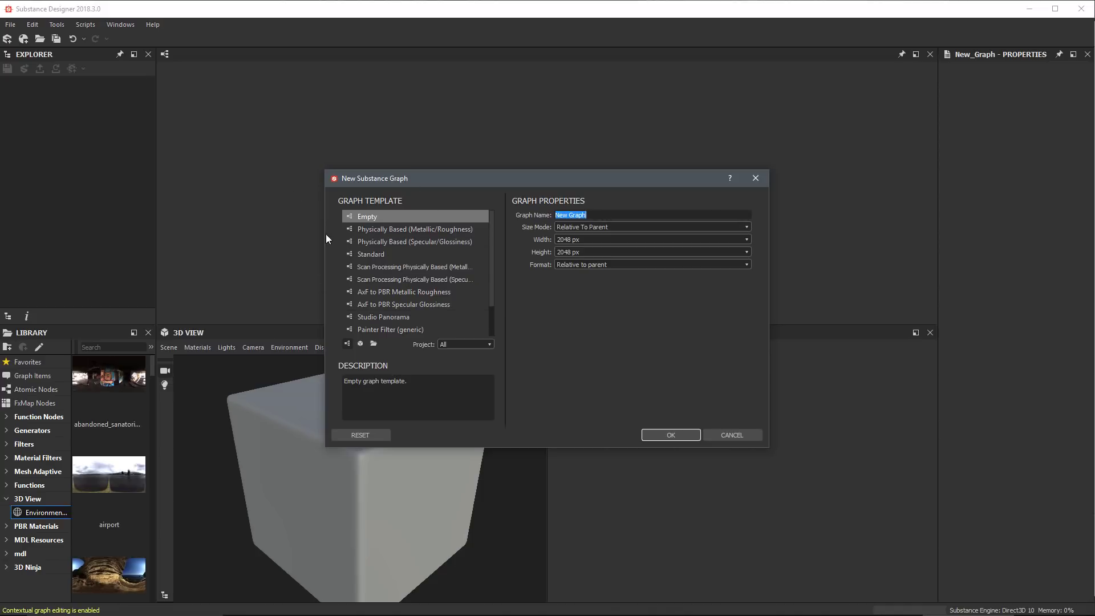
{"action": "left_click", "coordinate": [381, 217]}
{"action": "left_click_drag", "start_coordinate": [588, 215], "coordinate": [510, 210]}
{"action": "type", "text": "dirt_ground"}
- Create the graph with size mode Relative To Parent, 2048 px width and height, and format Relative to parent
{"action": "left_click", "coordinate": [644, 229]}
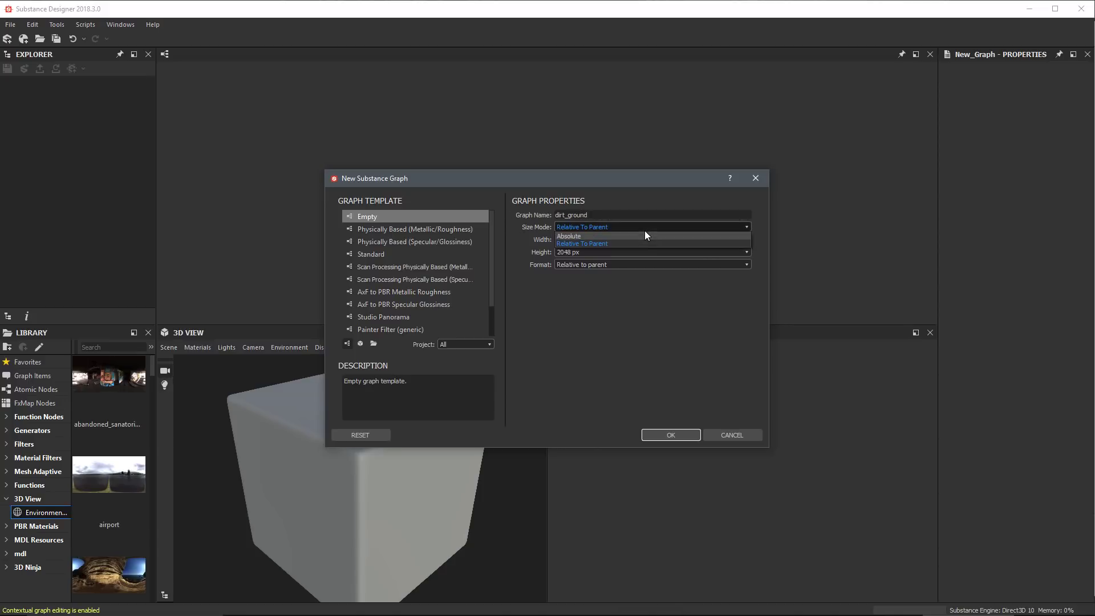
{"action": "left_click", "coordinate": [603, 243]}
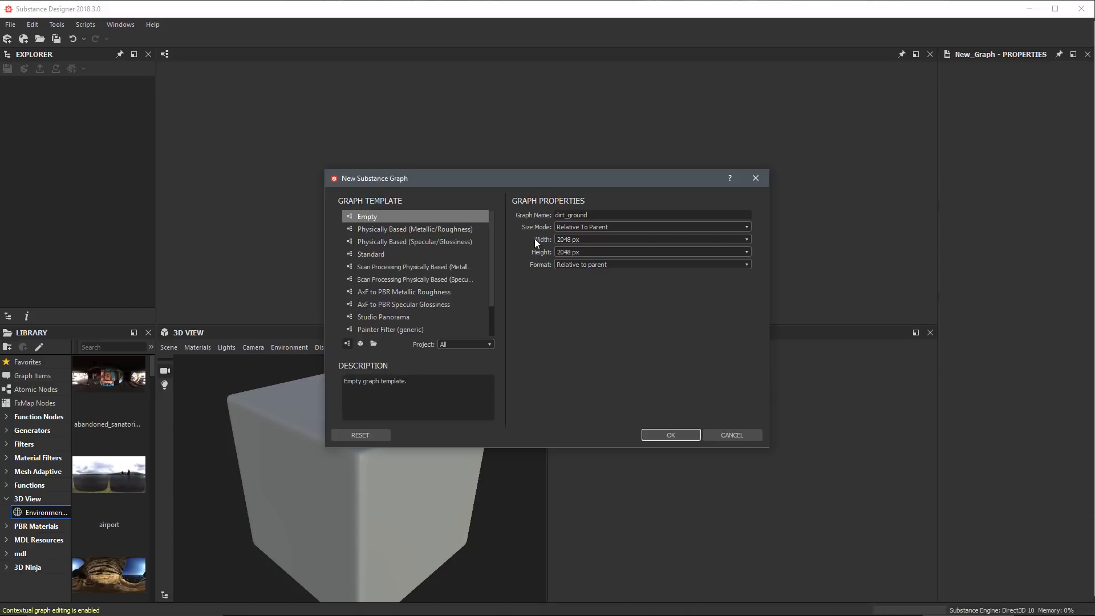
{"action": "left_click", "coordinate": [596, 251]}
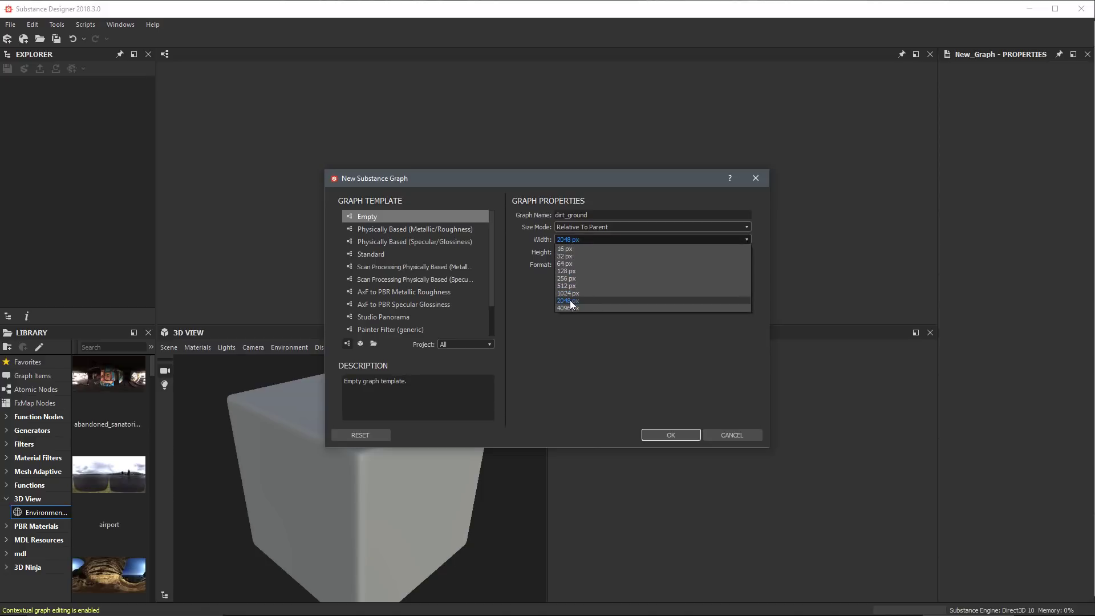
{"action": "left_click", "coordinate": [576, 303]}
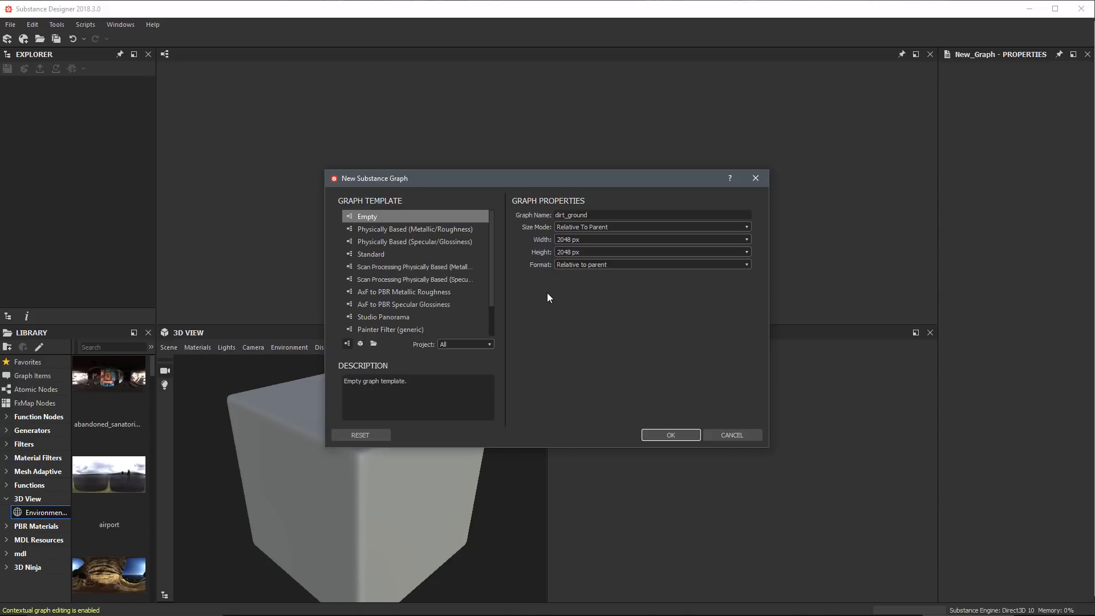
{"action": "left_click", "coordinate": [639, 265]}
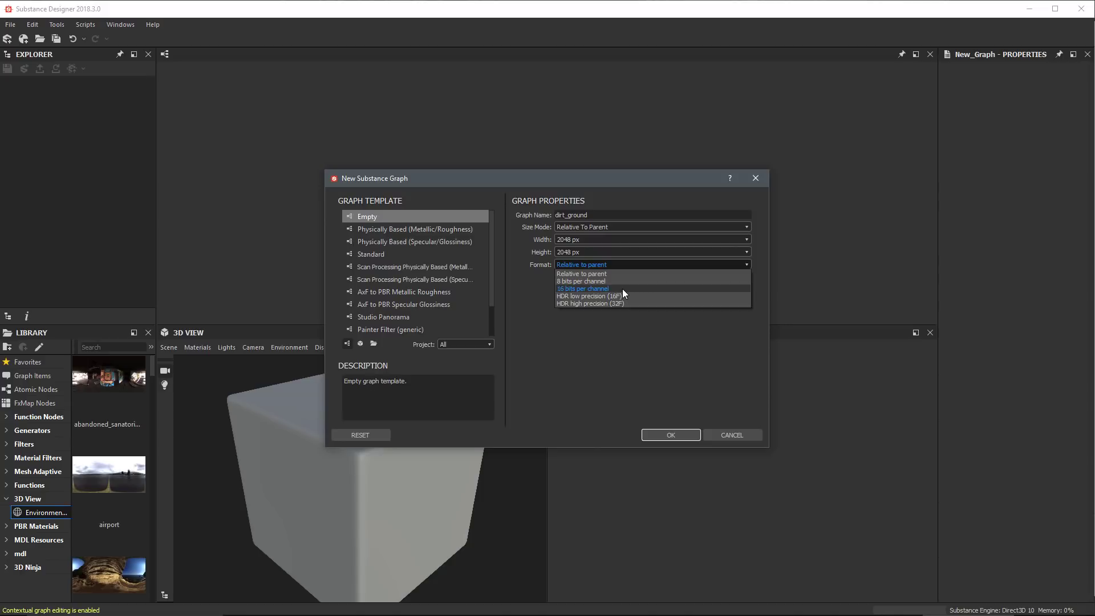
{"action": "left_click", "coordinate": [590, 273]}
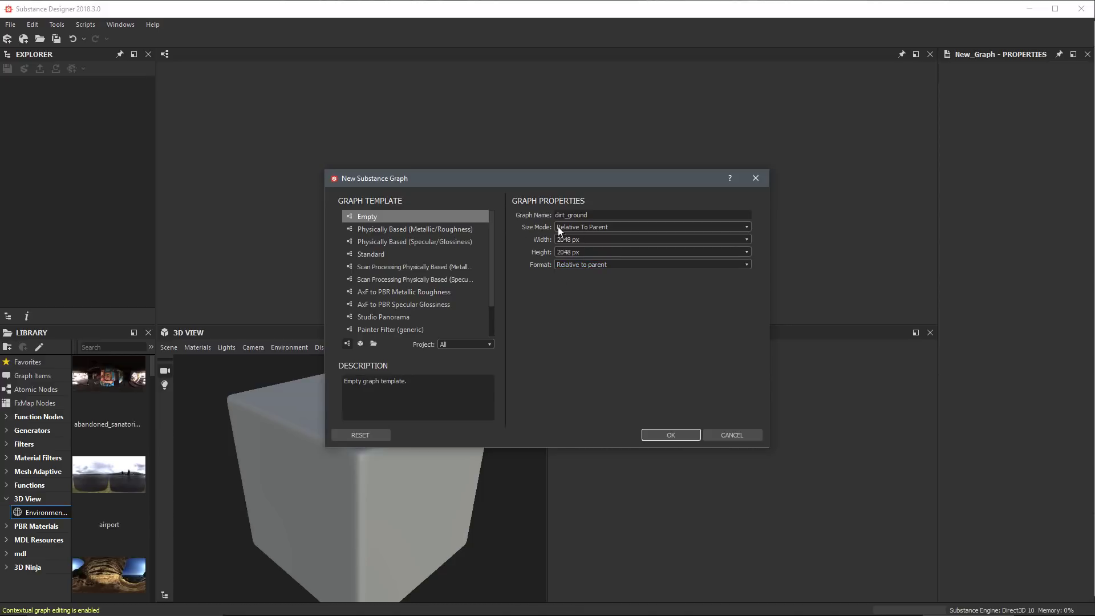
{"action": "left_click", "coordinate": [631, 227]}
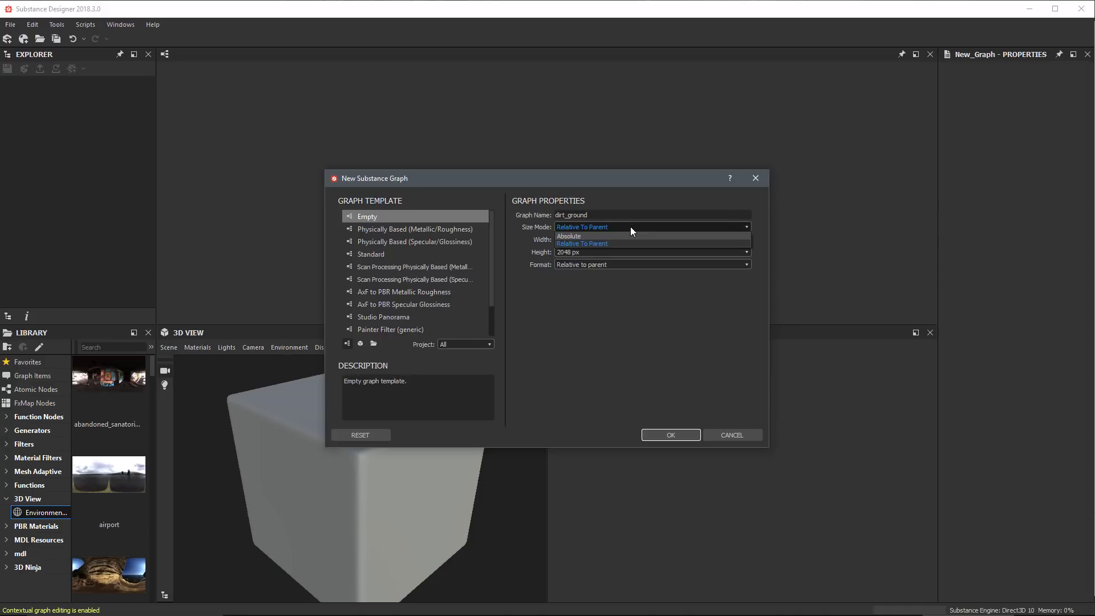
{"action": "left_click", "coordinate": [601, 243]}
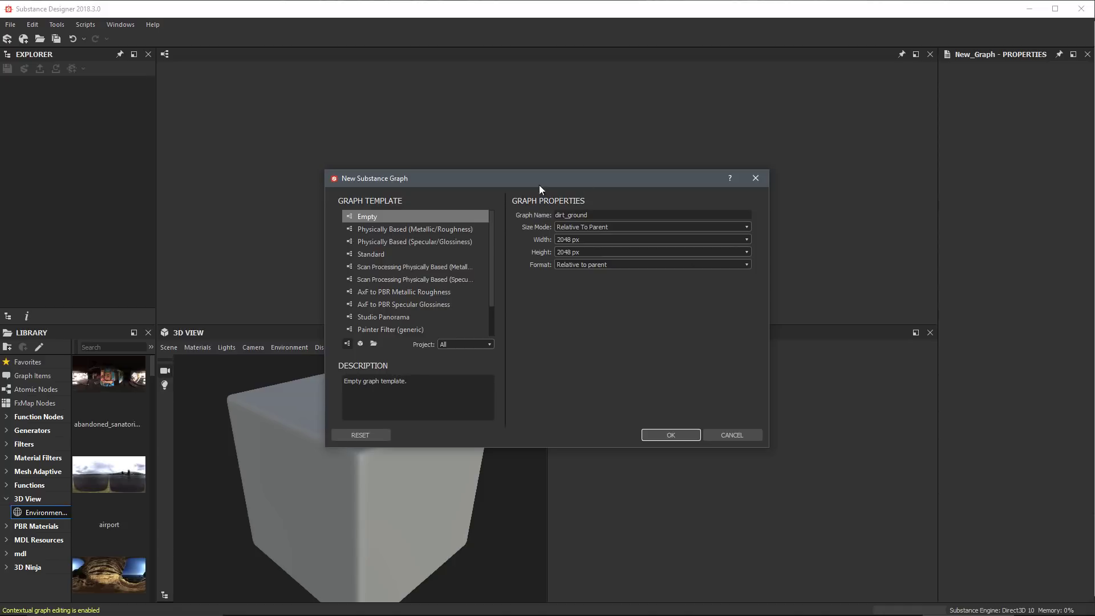
{"action": "left_click", "coordinate": [657, 434]}
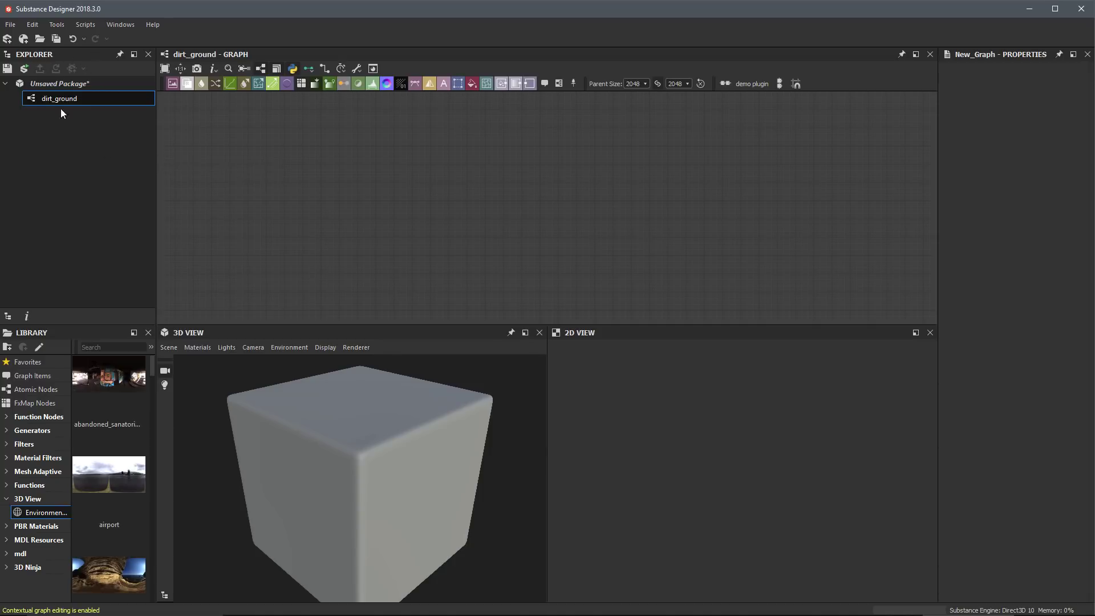
- Compare the properties of the unsaved package with those of the dirt_ground graph
{"action": "left_click", "coordinate": [60, 85]}
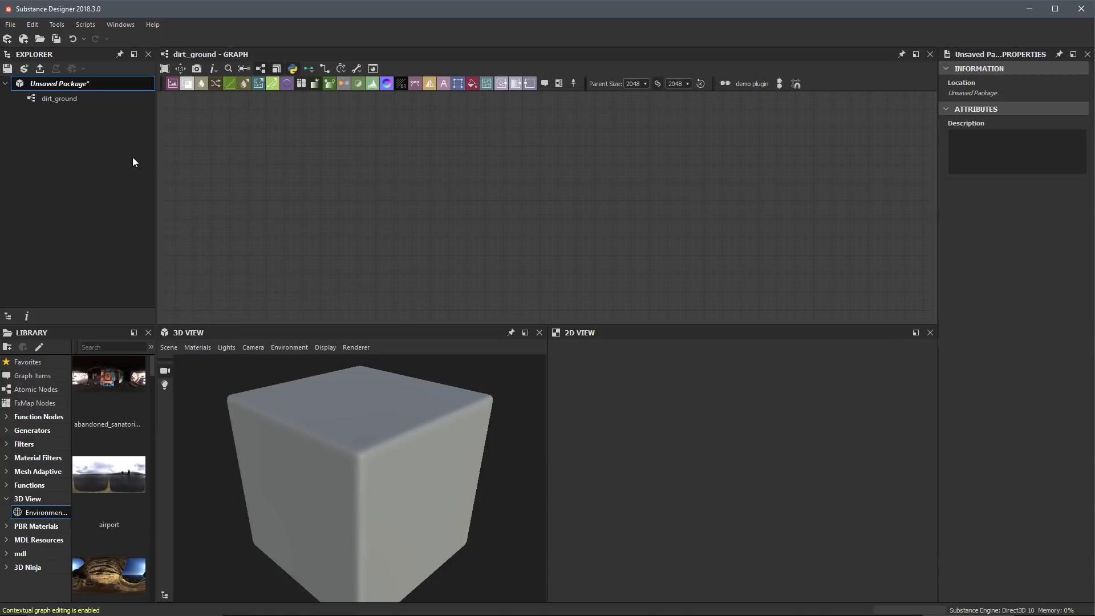
{"action": "left_click", "coordinate": [51, 100]}
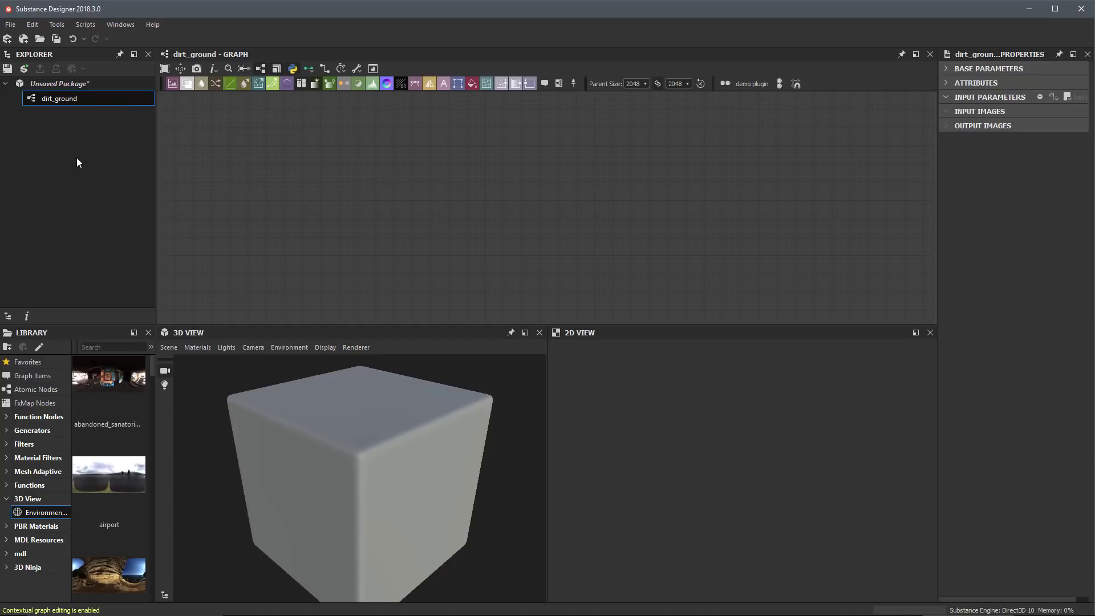
{"action": "left_click", "coordinate": [50, 83]}
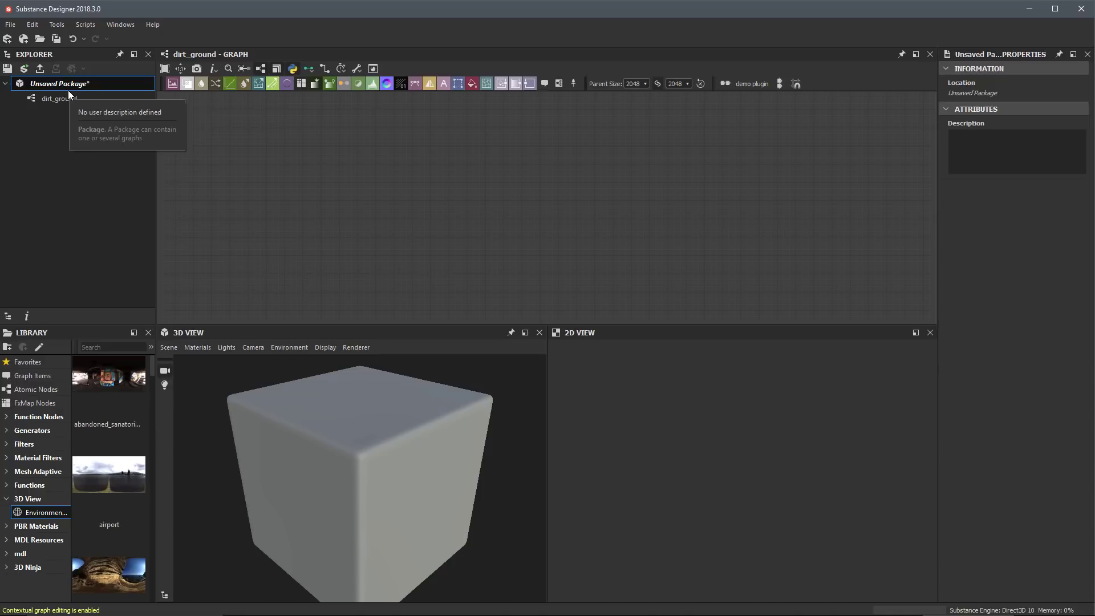
{"action": "left_click", "coordinate": [52, 96]}
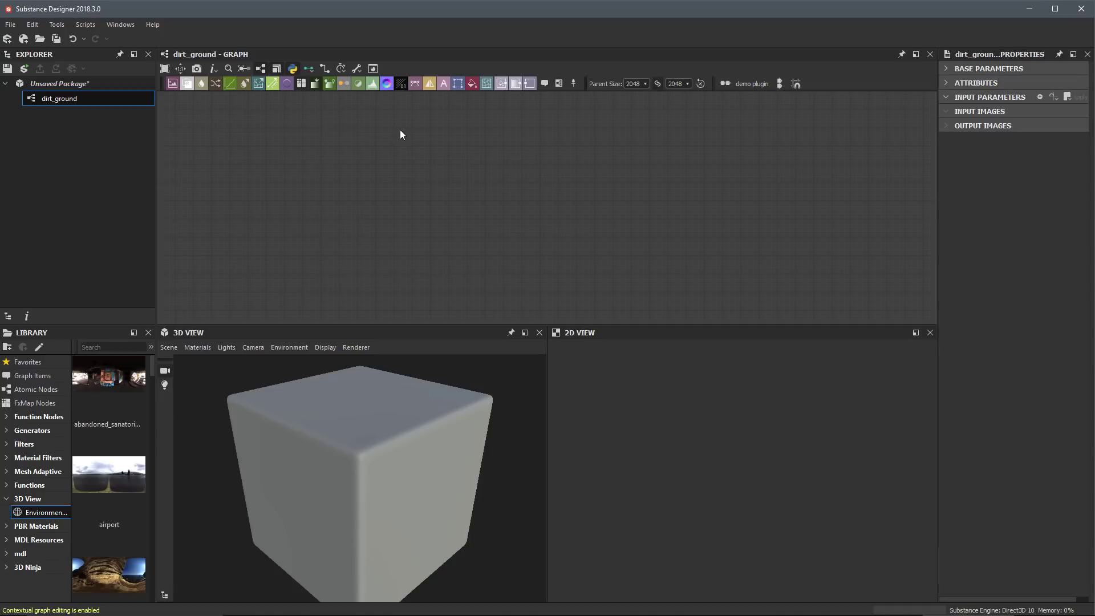
- Add a second Substance graph to the unsaved package using the Empty template and default name
{"action": "left_click", "coordinate": [73, 87]}
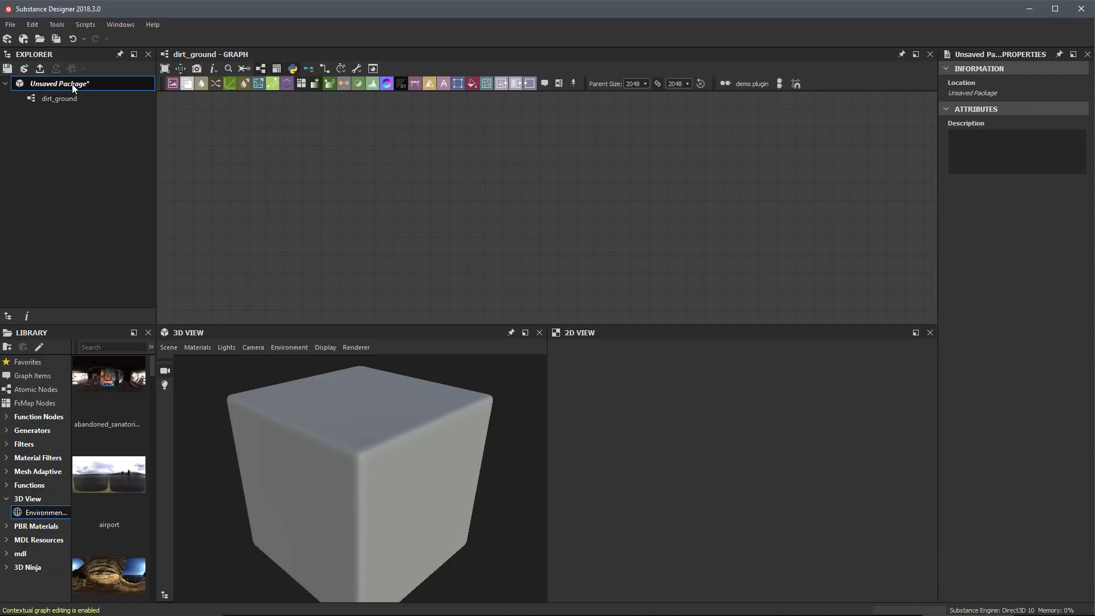
{"action": "right_click", "coordinate": [73, 84]}
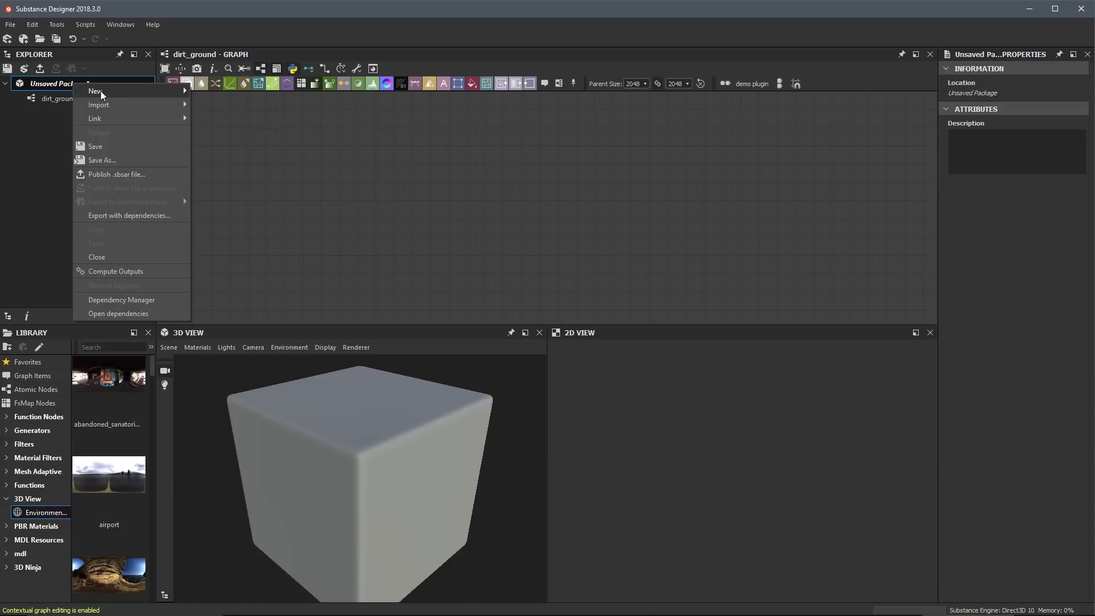
{"action": "mouse_move", "coordinate": [100, 91]}
{"action": "left_click", "coordinate": [231, 91]}
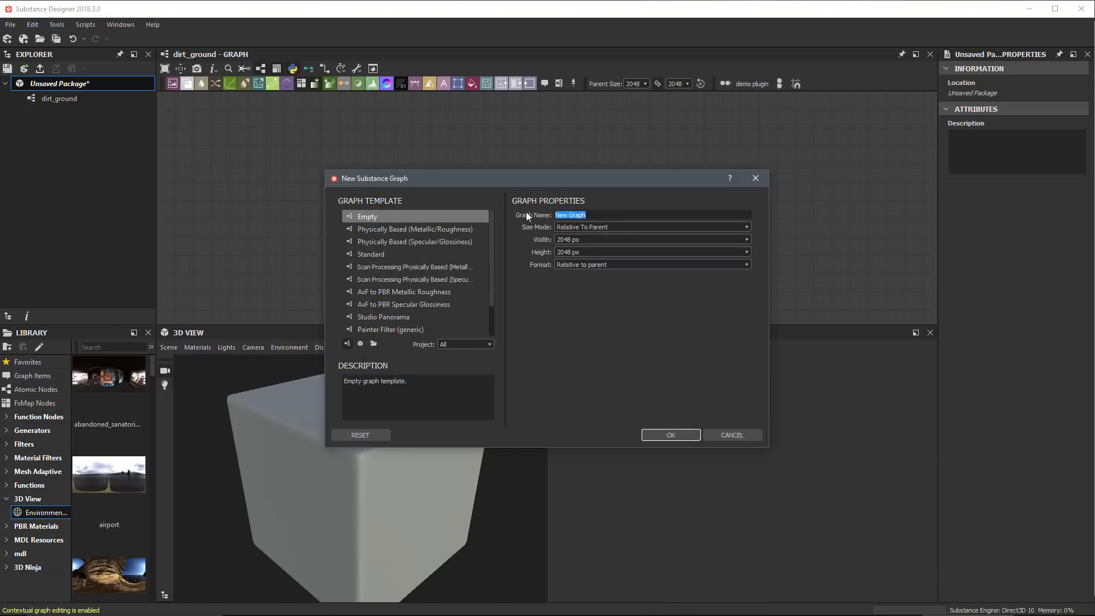
{"action": "left_click", "coordinate": [650, 436]}
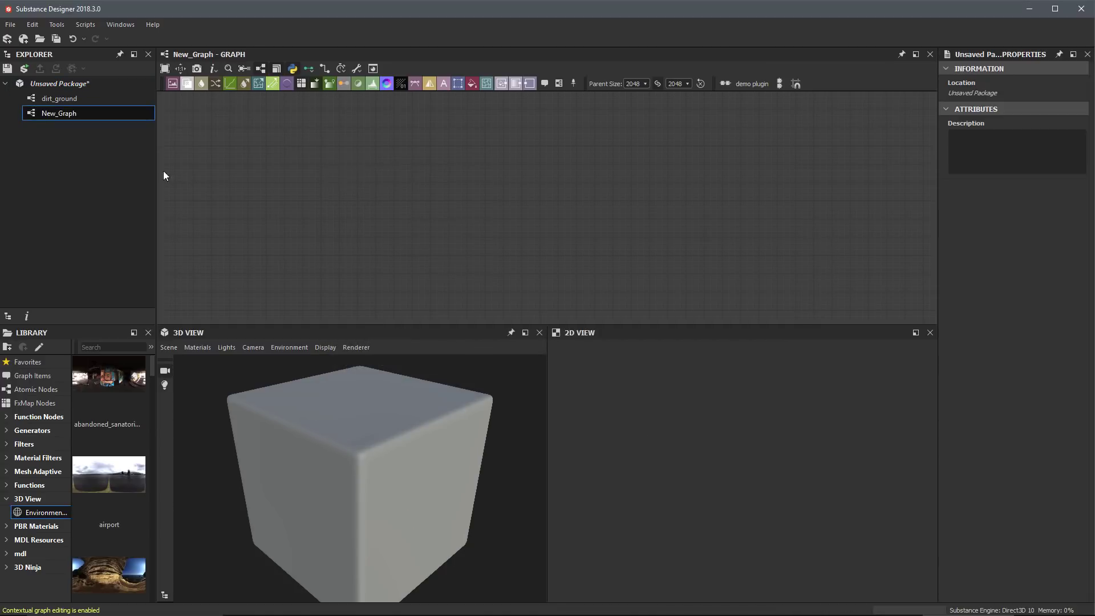
- Remove the New_Graph graph from the unsaved package
{"action": "left_click", "coordinate": [71, 85]}
{"action": "left_click", "coordinate": [6, 83]}
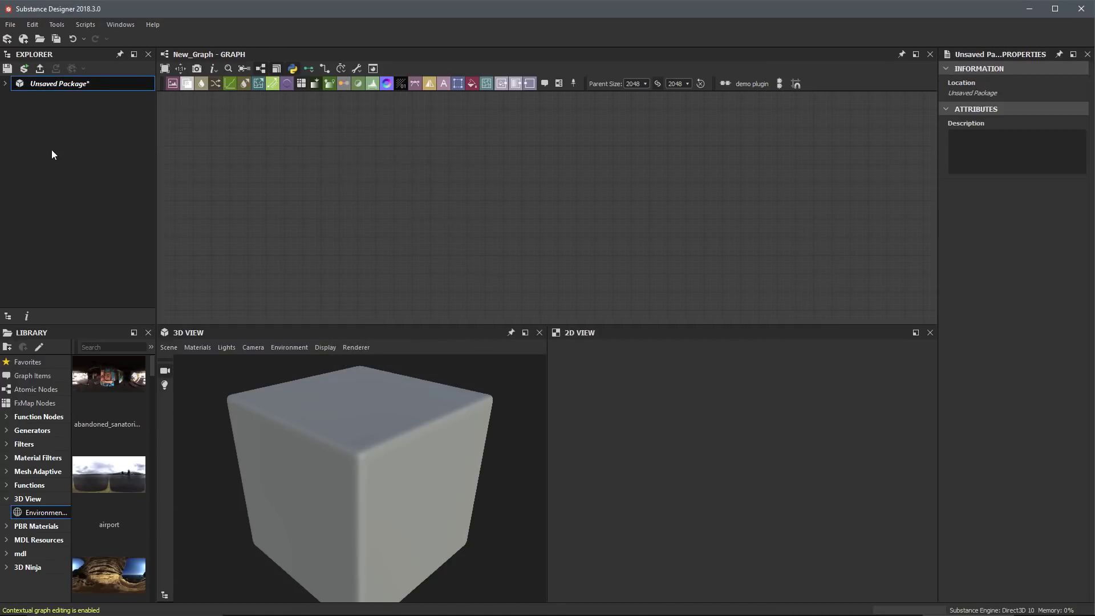
{"action": "left_click", "coordinate": [5, 84]}
{"action": "left_click", "coordinate": [53, 113]}
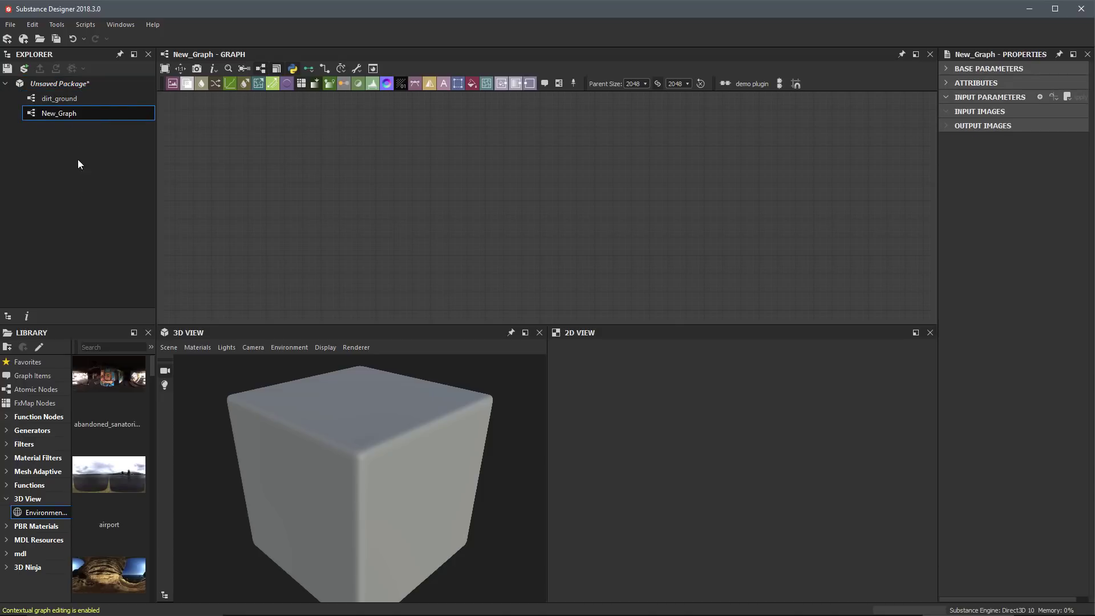
{"action": "right_click", "coordinate": [63, 116]}
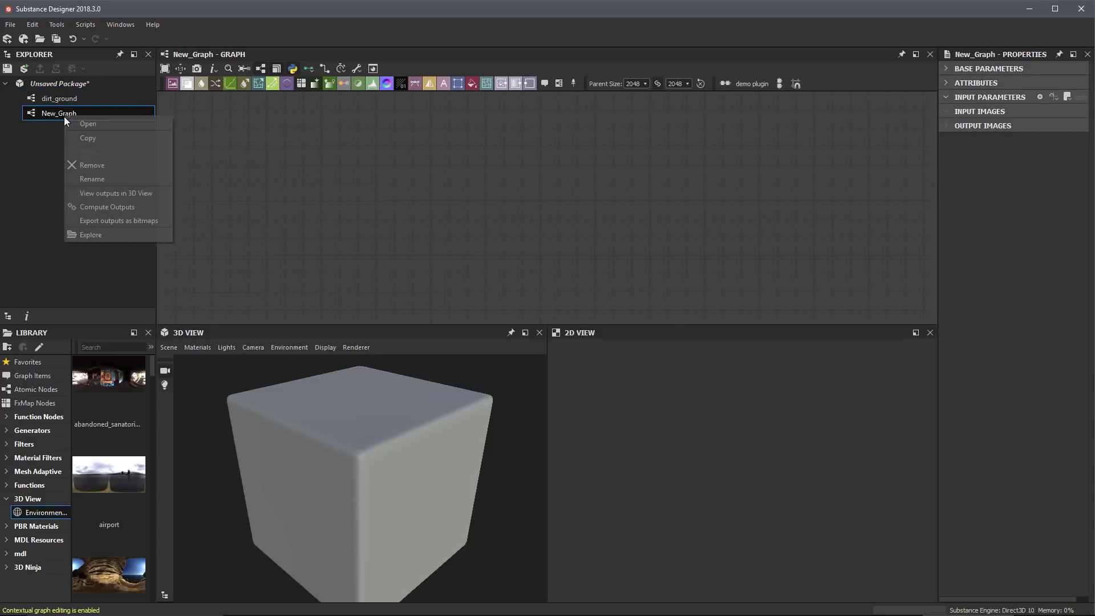
{"action": "left_click", "coordinate": [101, 166]}
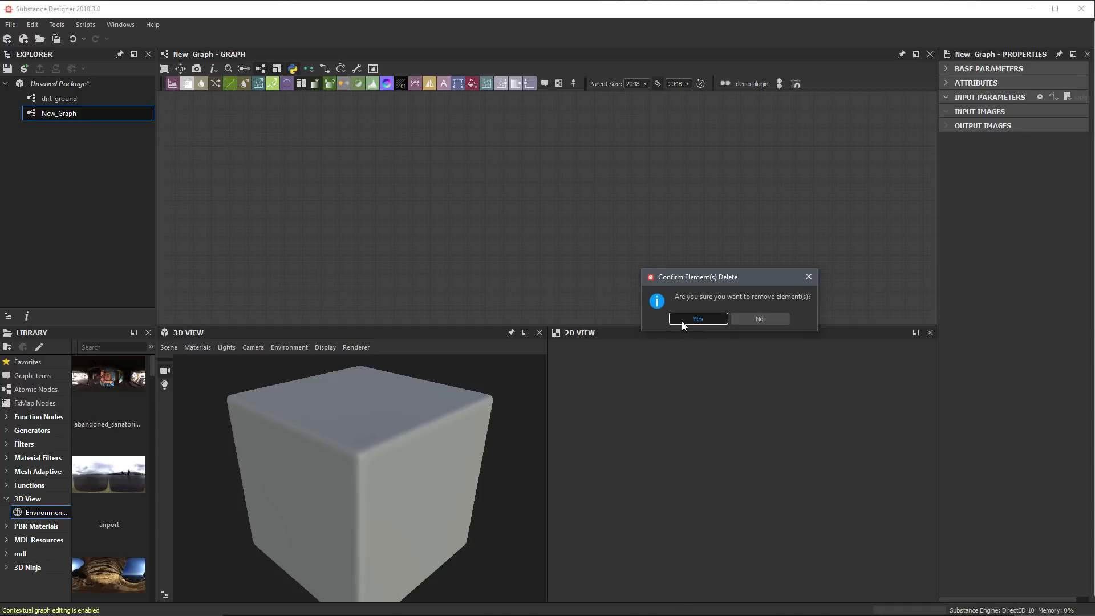
{"action": "left_click", "coordinate": [682, 319]}
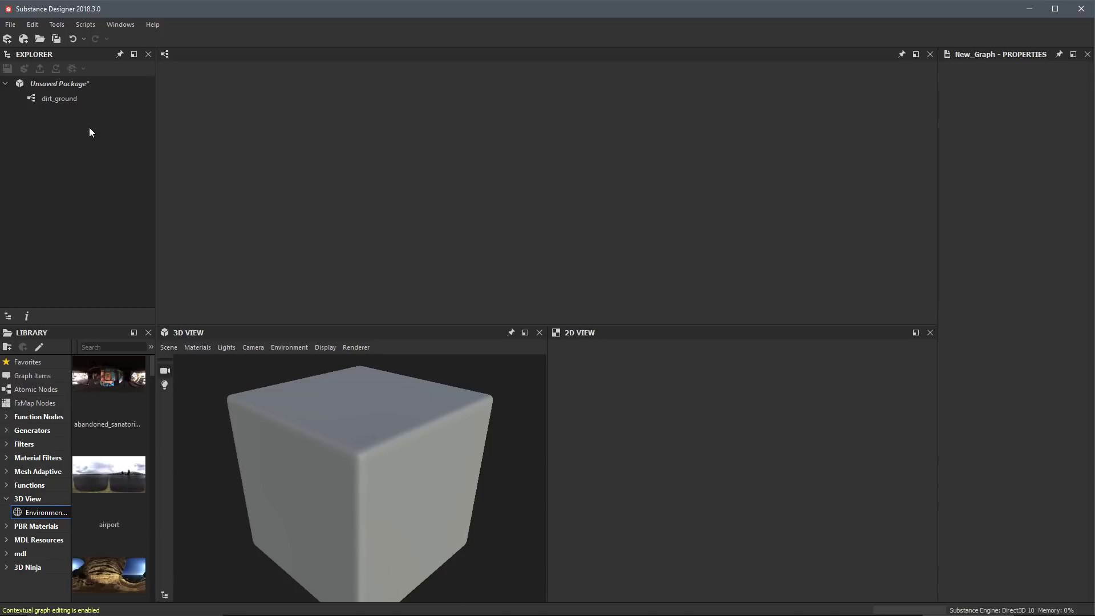
- Reopen the dirt_ground graph for editing
{"action": "left_click", "coordinate": [62, 103]}
{"action": "left_click", "coordinate": [68, 102]}
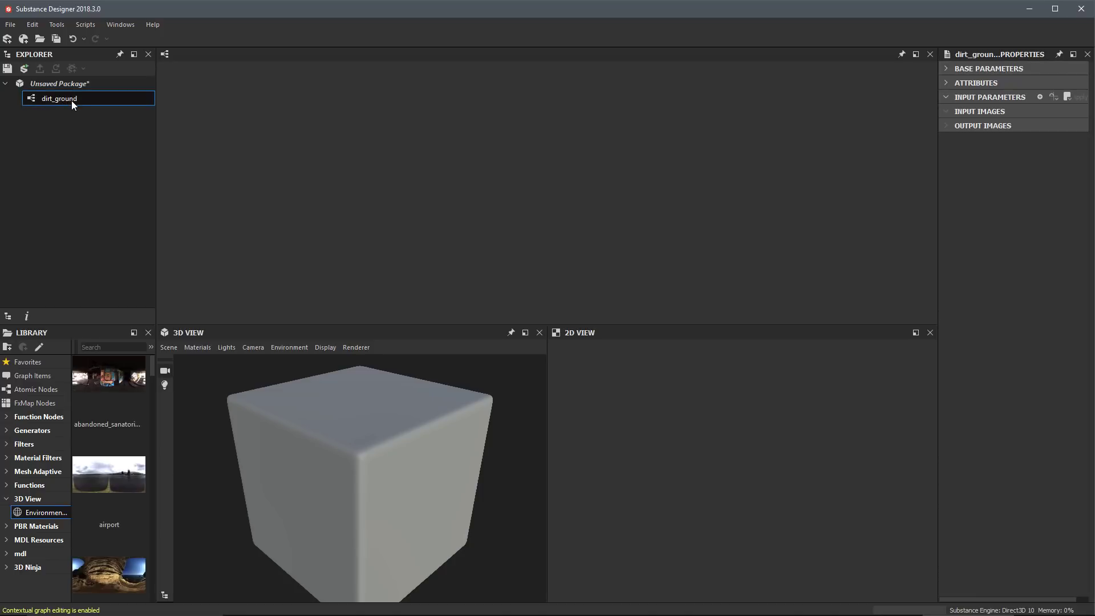
{"action": "double_click", "coordinate": [70, 100]}
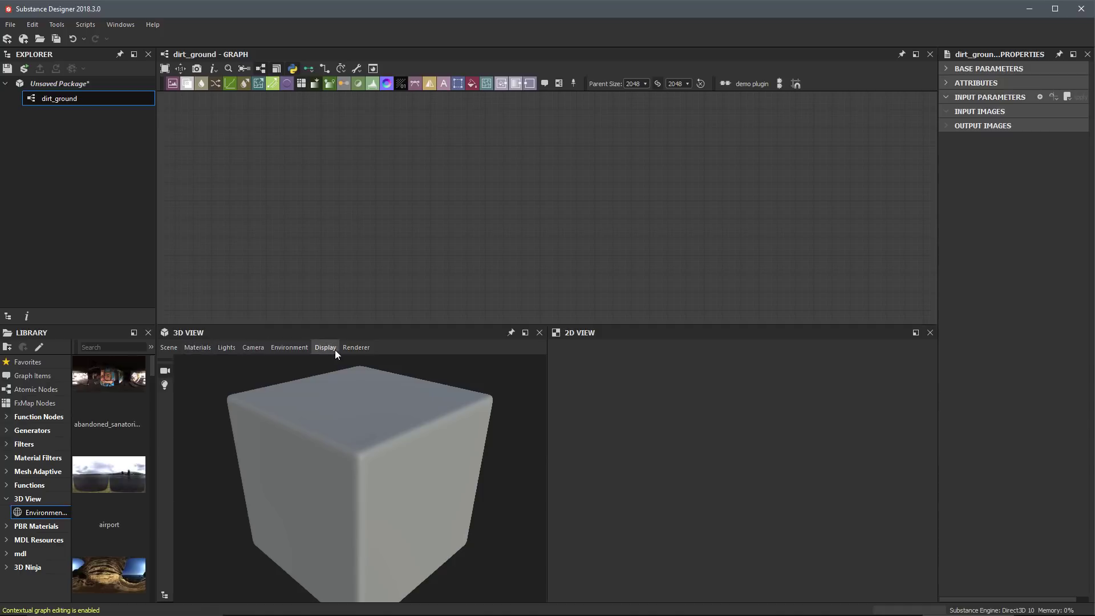
- Change the 3D view's preview mesh to Plane (hi-res)
{"action": "left_click", "coordinate": [169, 347]}
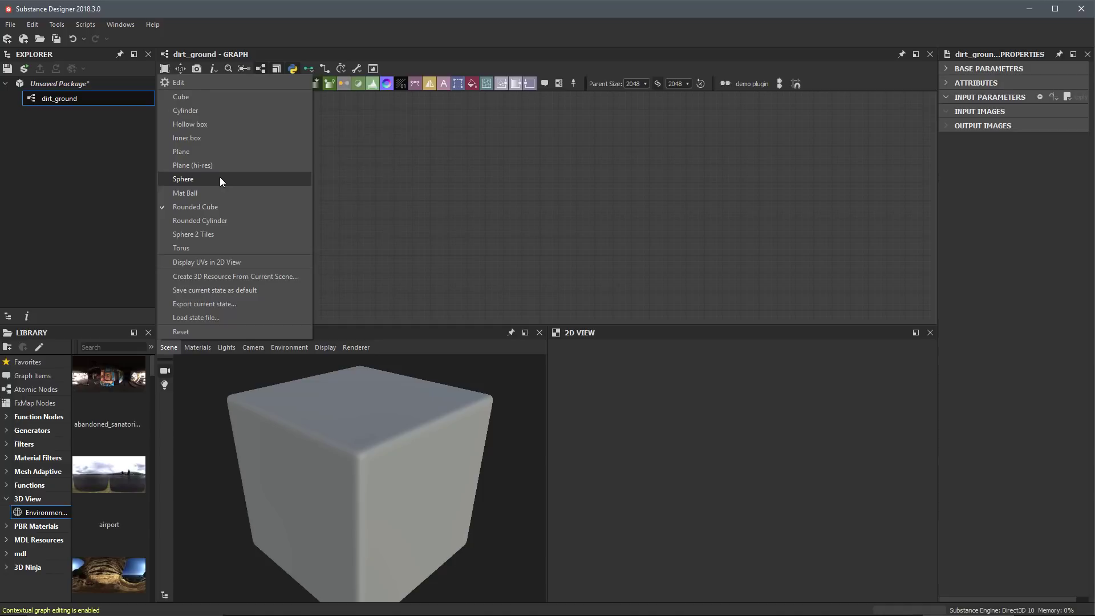
{"action": "left_click", "coordinate": [200, 165]}
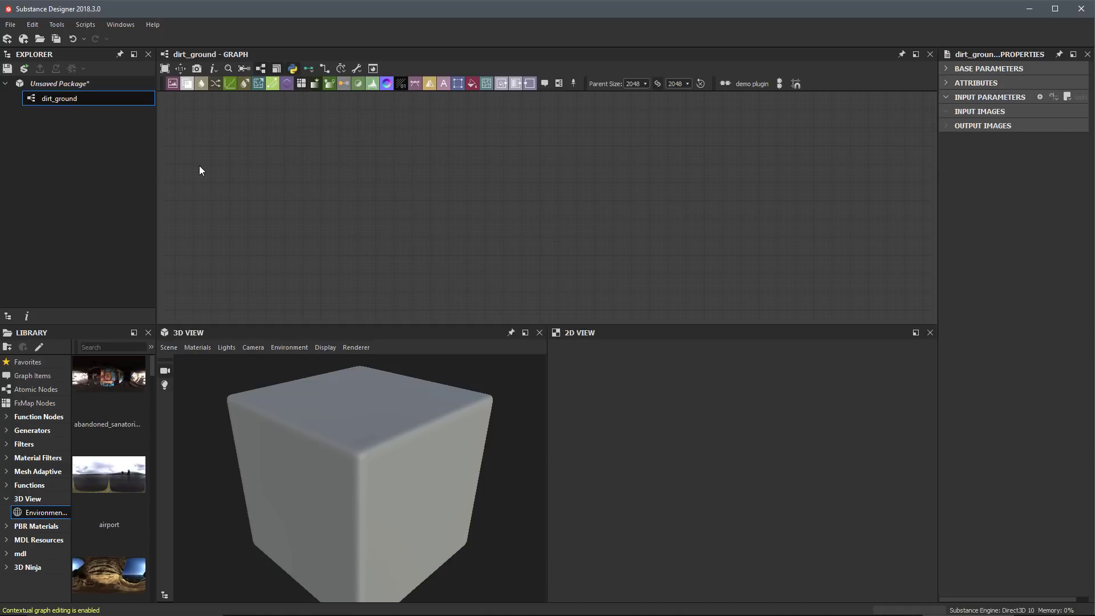
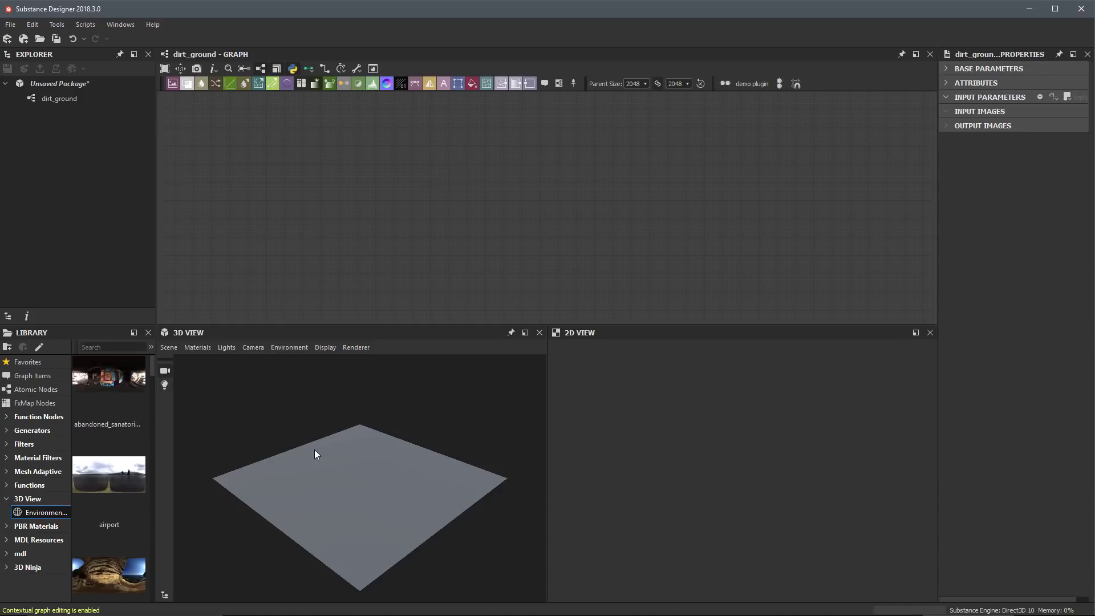
{"action": "left_click", "coordinate": [198, 347]}
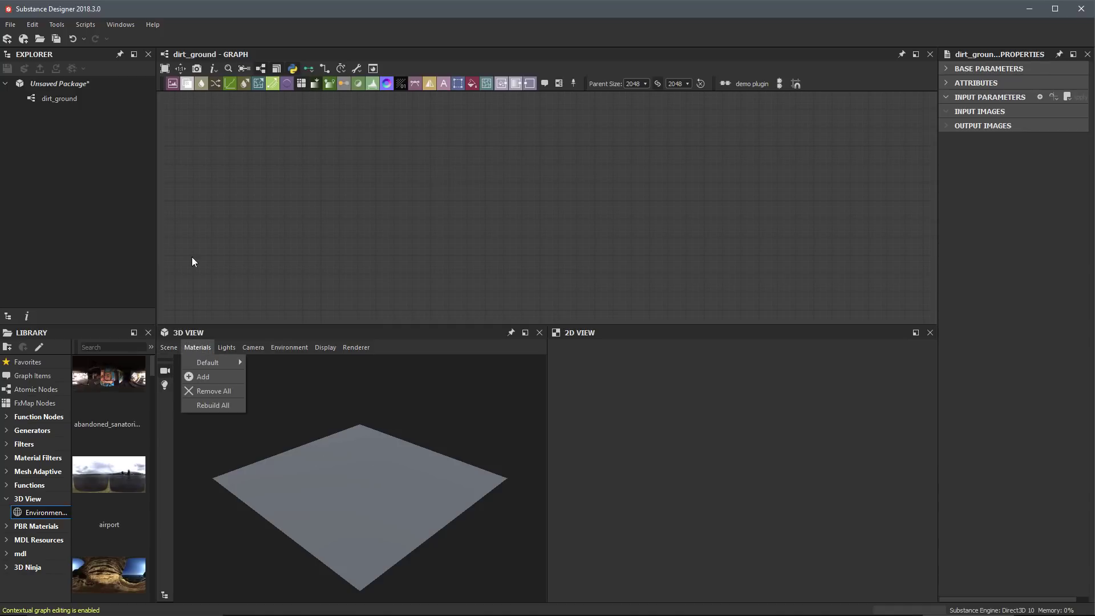
{"action": "left_click", "coordinate": [169, 347]}
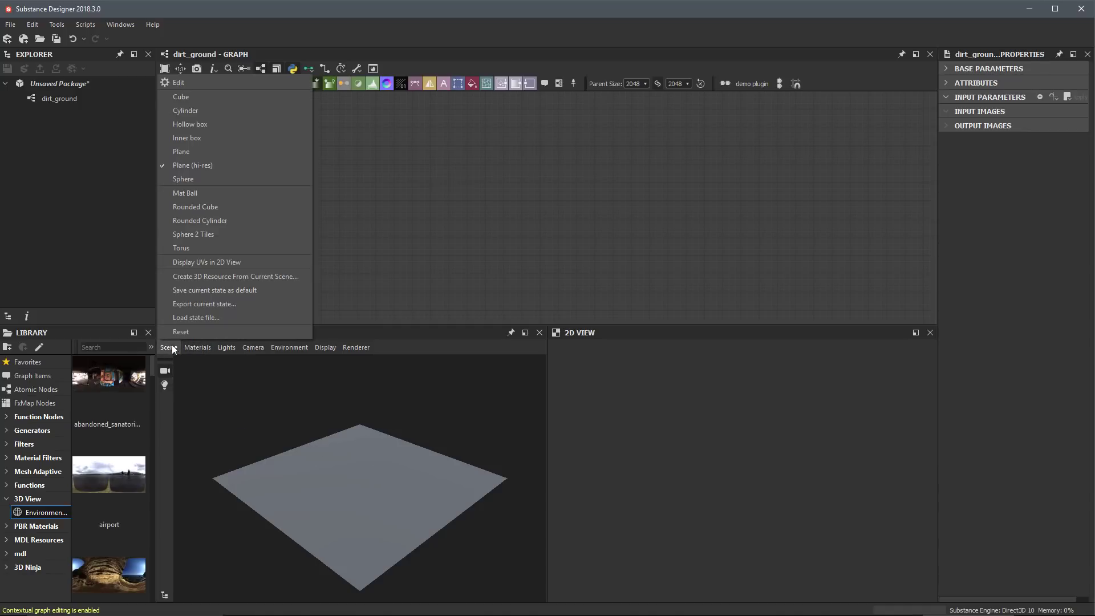
{"action": "left_click", "coordinate": [192, 166]}
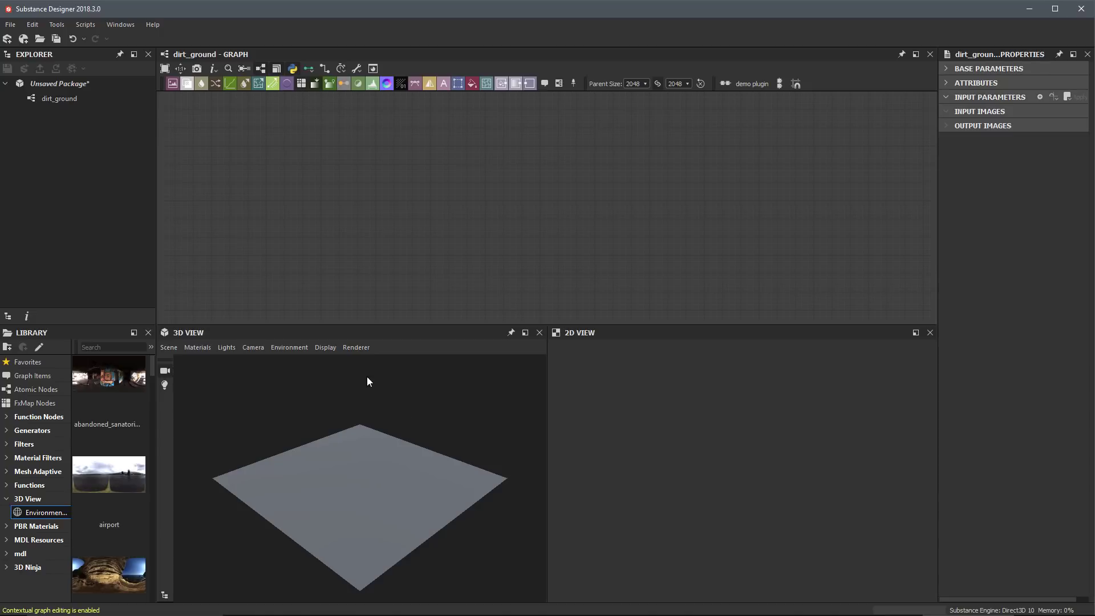
- Orbit, pan and zoom the 3D view to examine the plane from another angle
{"action": "left_click_drag", "start_coordinate": [463, 402], "coordinate": [433, 403]}
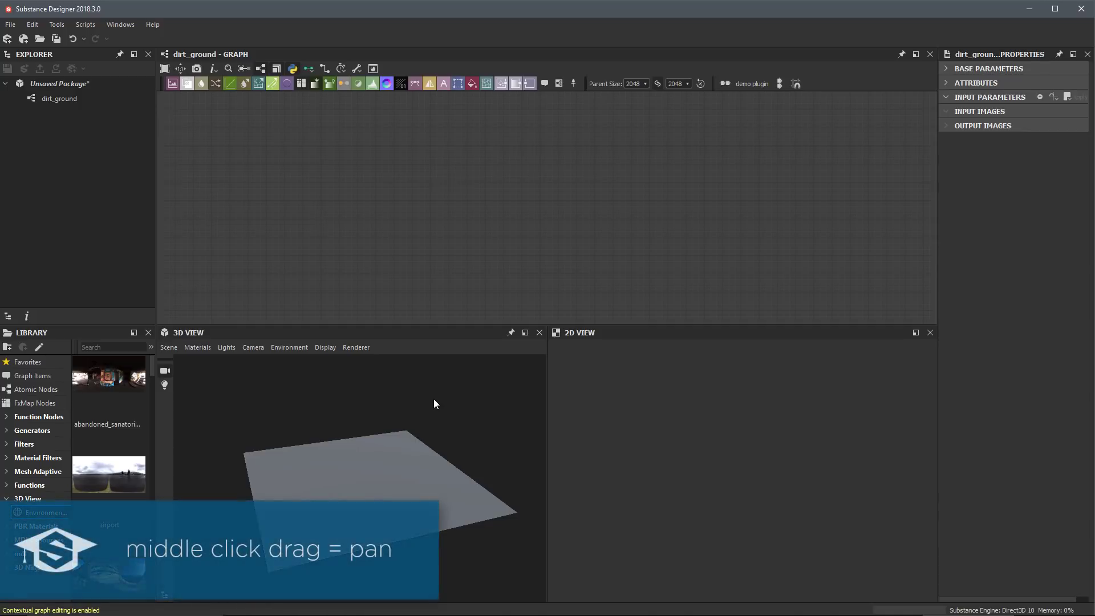
{"action": "mouse_move", "coordinate": [435, 405]}
{"action": "middle_mouse_down"}
{"action": "mouse_move", "coordinate": [418, 393]}
{"action": "mouse_move", "coordinate": [455, 440]}
{"action": "mouse_move", "coordinate": [394, 384]}
{"action": "mouse_move", "coordinate": [454, 431]}
{"action": "mouse_move", "coordinate": [379, 384]}
{"action": "mouse_move", "coordinate": [450, 391]}
{"action": "mouse_move", "coordinate": [428, 397]}
{"action": "middle_mouse_up"}
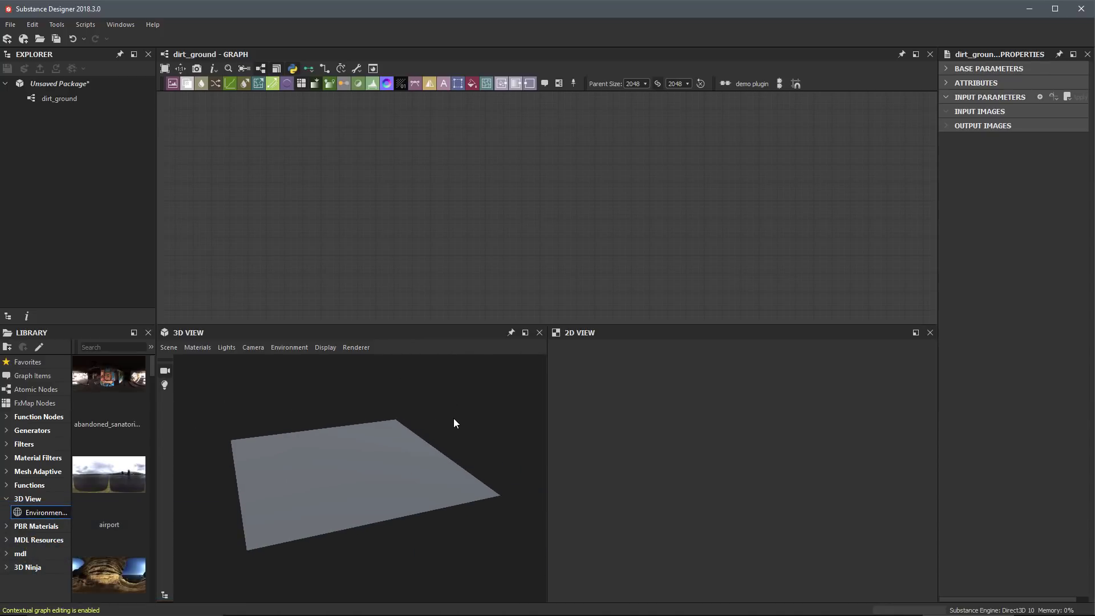
{"action": "right_click_drag", "start_coordinate": [457, 422], "coordinate": [430, 420]}
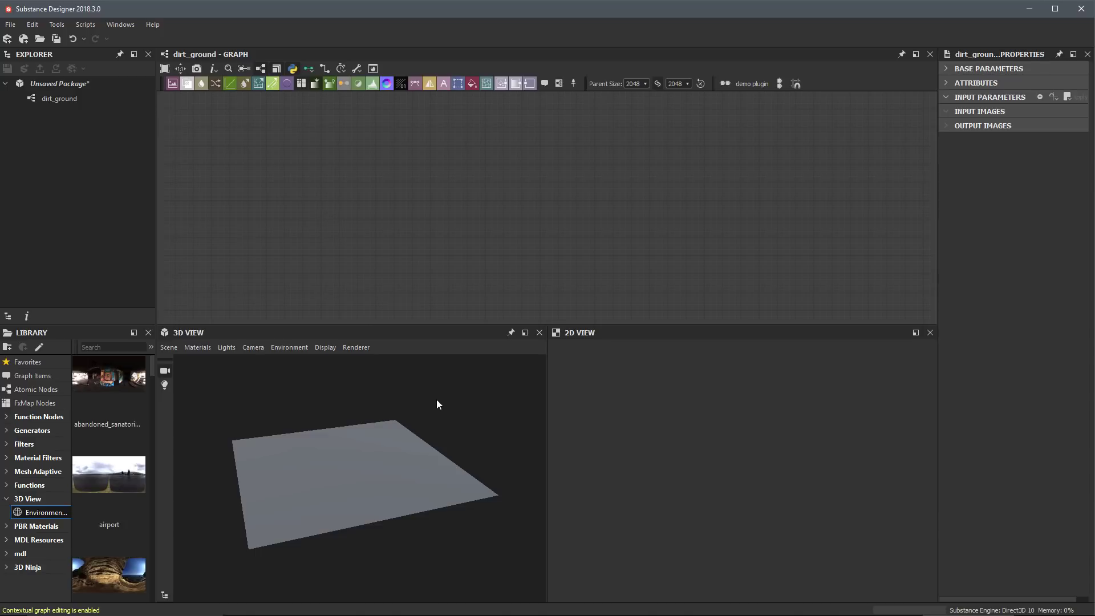
- Check the Invert zoom in views option in the general preferences and test zooming in the 3D view
{"action": "left_click", "coordinate": [32, 25]}
{"action": "left_click", "coordinate": [45, 66]}
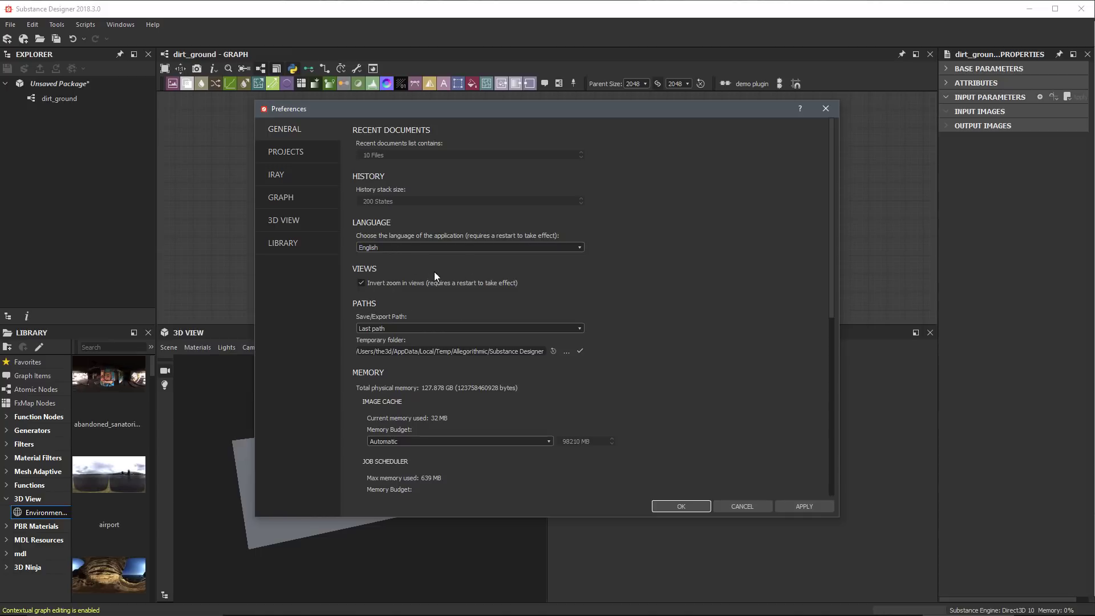
{"action": "left_click", "coordinate": [824, 109]}
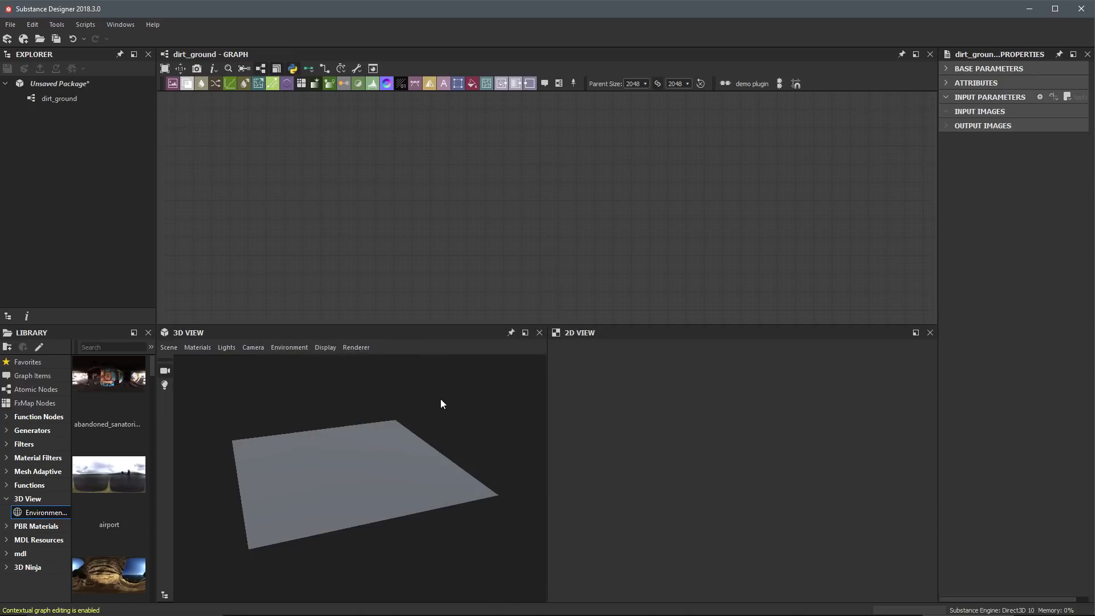
{"action": "scroll", "coordinate": [419, 413], "scroll_direction": "down", "scroll_amount": 2}
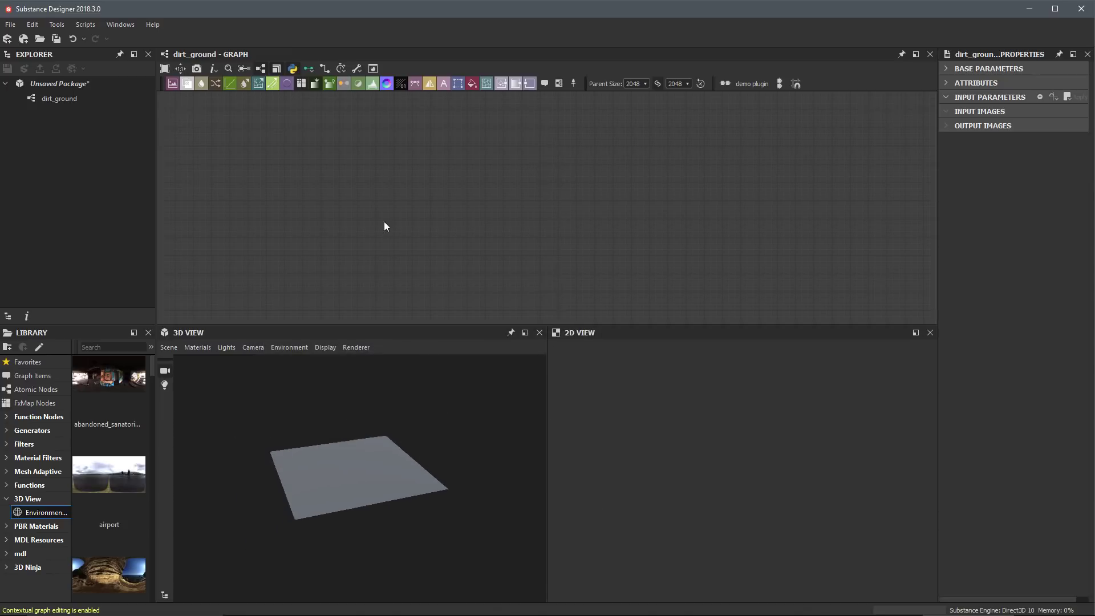
{"action": "scroll", "coordinate": [434, 393], "scroll_direction": "up", "scroll_amount": 2}
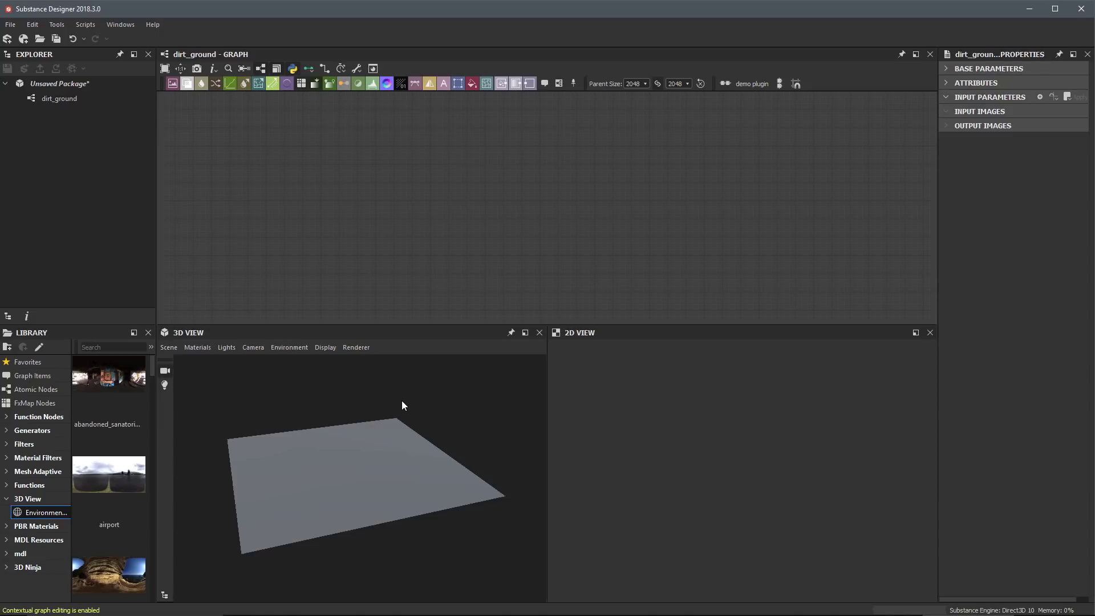
- Set the Default material's definition in the 3D view to physically_metallic_roughness with Tesselation
{"action": "left_click", "coordinate": [202, 347]}
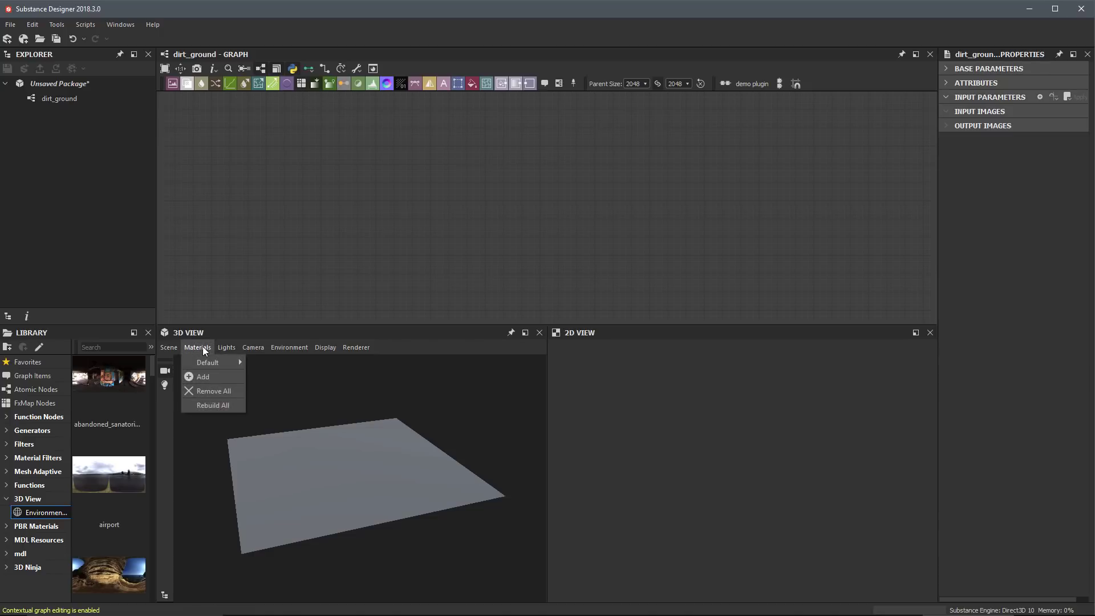
{"action": "mouse_move", "coordinate": [209, 366]}
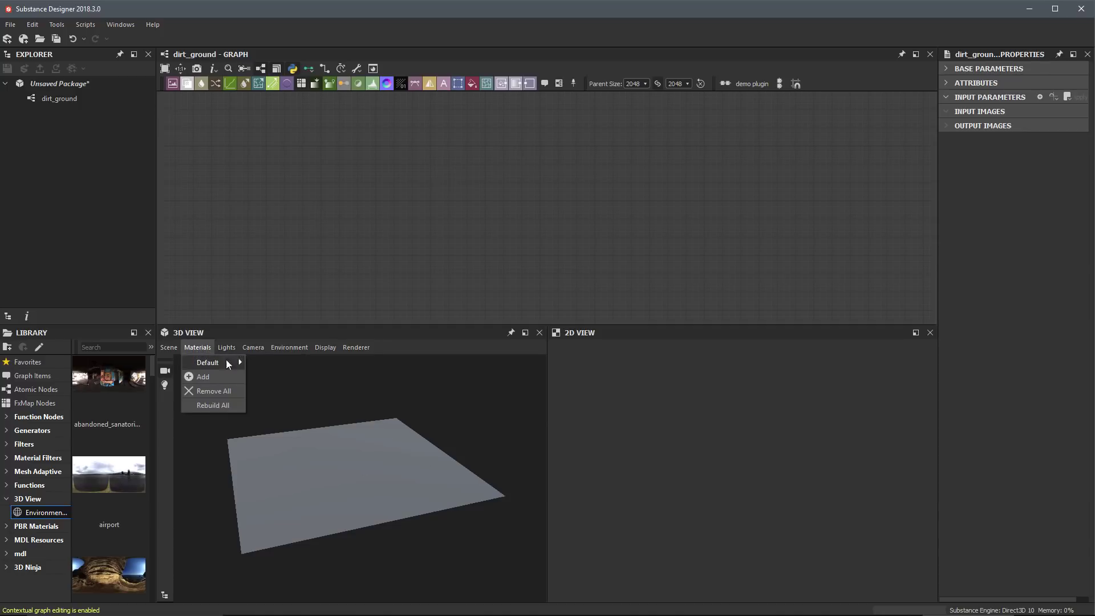
{"action": "mouse_move", "coordinate": [164, 351]}
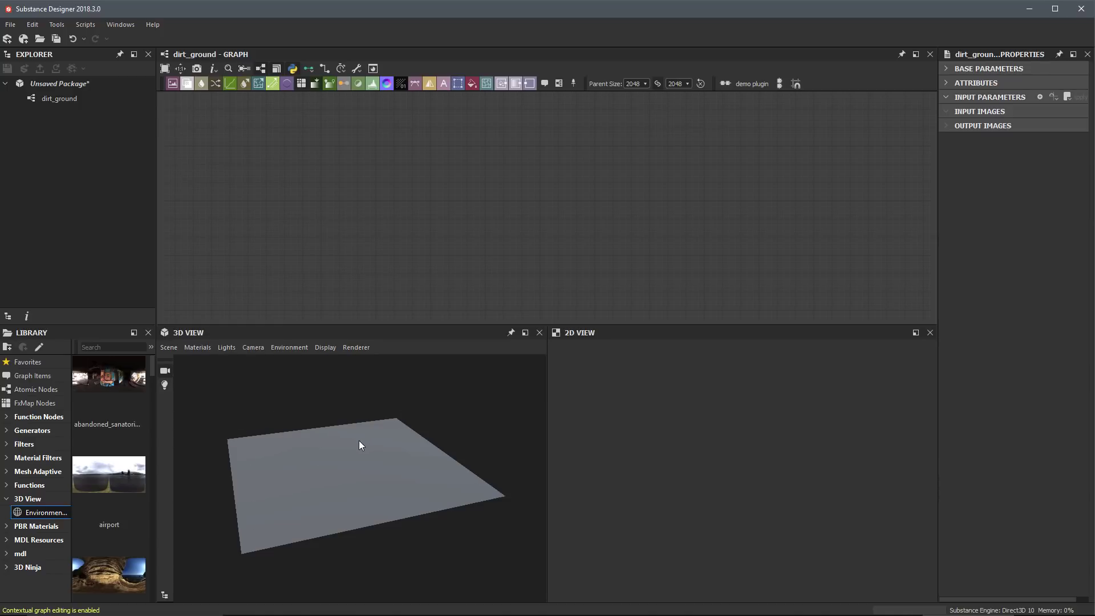
{"action": "left_click", "coordinate": [204, 348]}
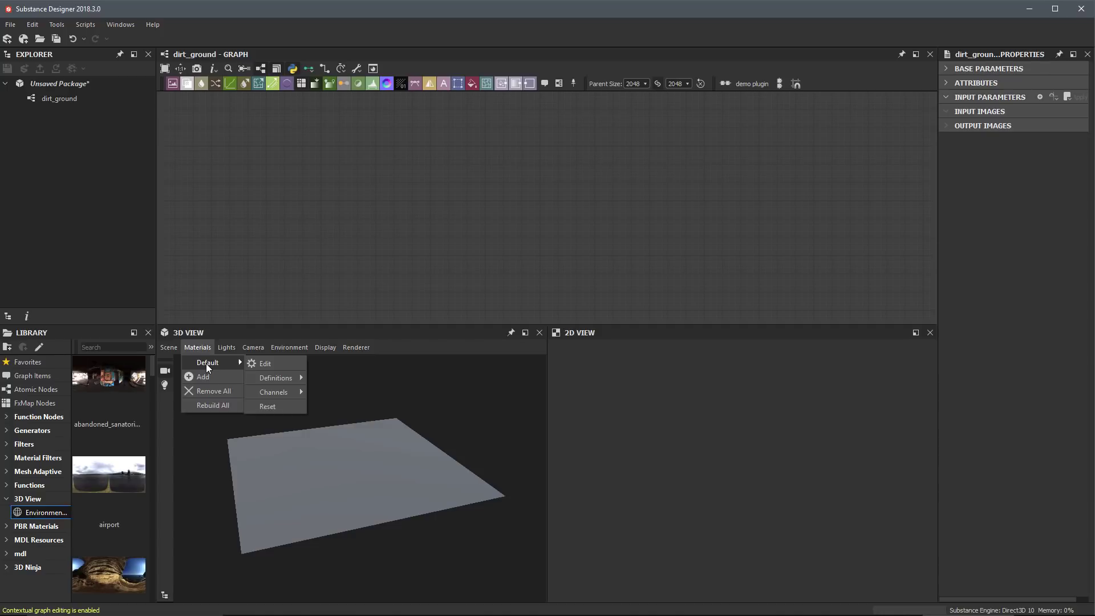
{"action": "mouse_move", "coordinate": [274, 378]}
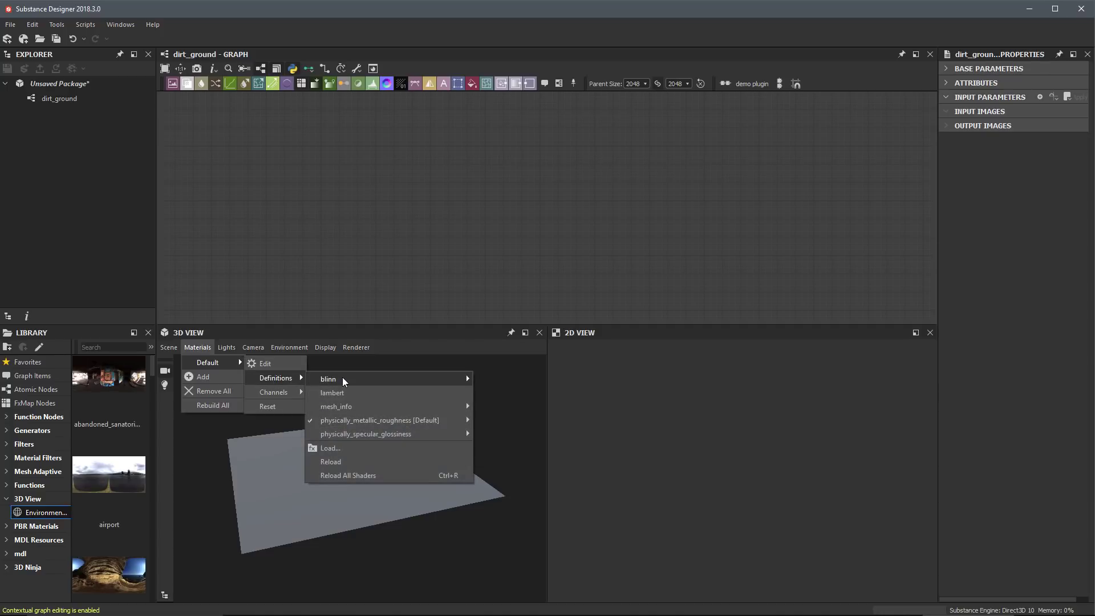
{"action": "mouse_move", "coordinate": [343, 378]}
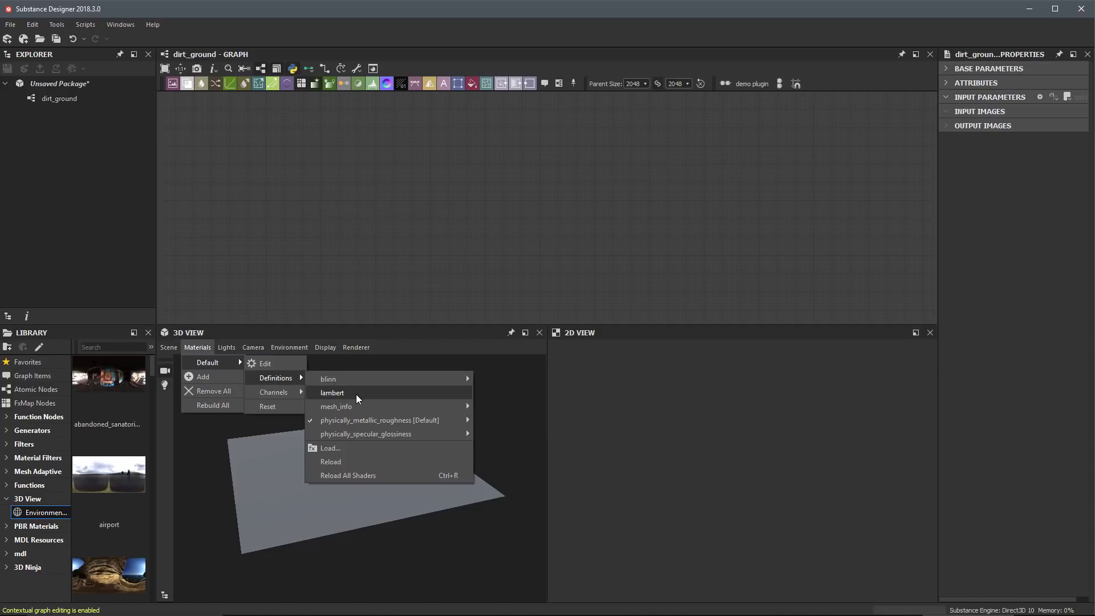
{"action": "mouse_move", "coordinate": [356, 407]}
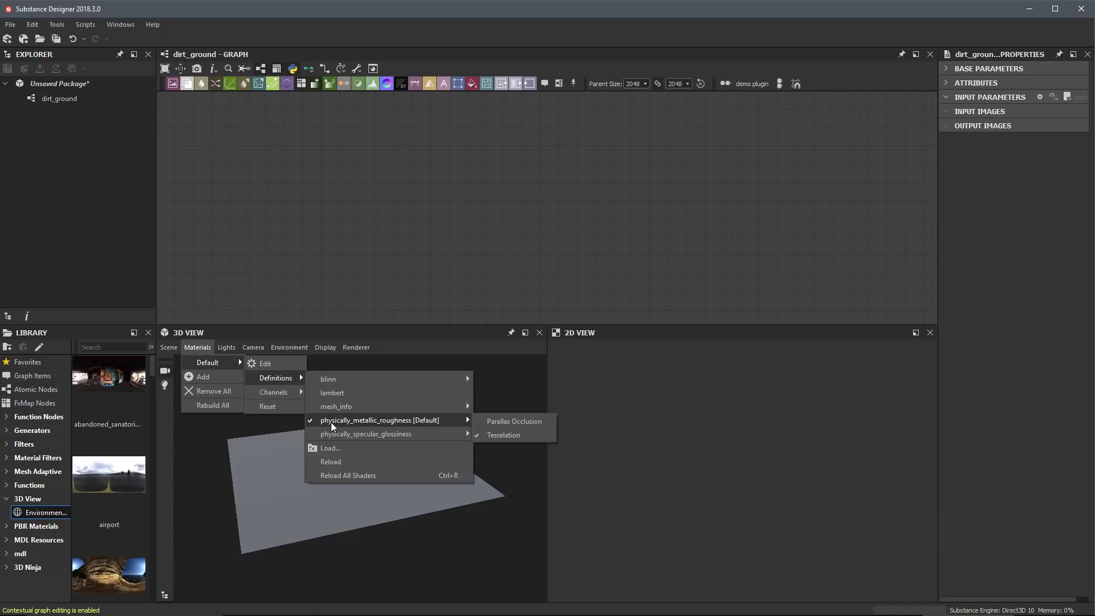
{"action": "left_click", "coordinate": [495, 435]}
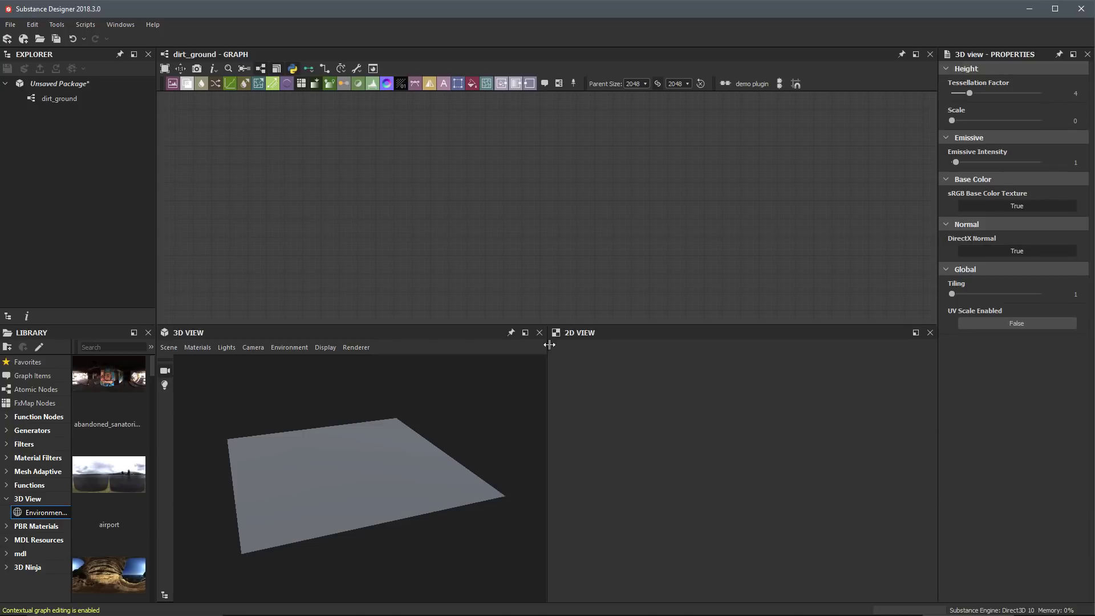
- Widen the 3D view's properties area and open the Default material for editing
{"action": "left_click_drag", "start_coordinate": [937, 169], "coordinate": [857, 170]}
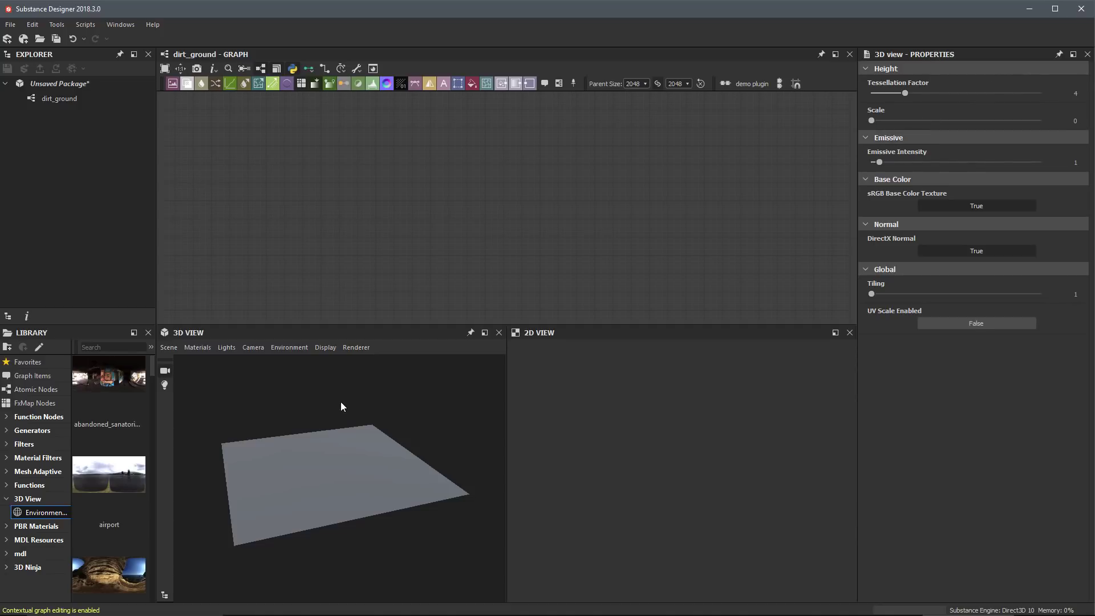
{"action": "left_click", "coordinate": [194, 347]}
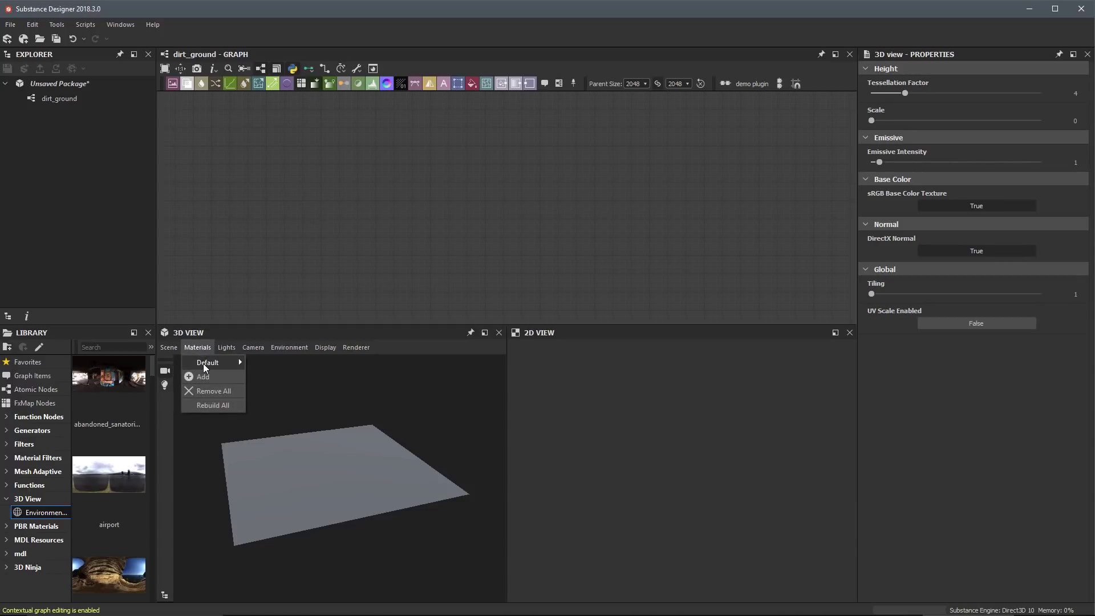
{"action": "mouse_move", "coordinate": [203, 364]}
{"action": "left_click", "coordinate": [265, 364]}
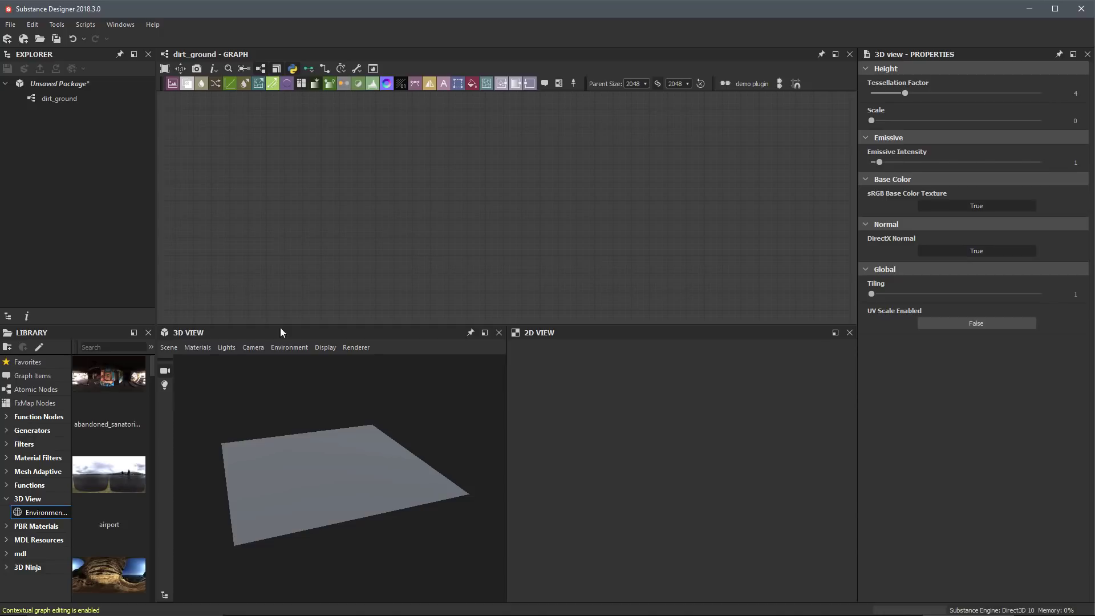
- Reapply the Tesselation variant of the physically_metallic_roughness definition to the Default material
{"action": "left_click", "coordinate": [196, 349]}
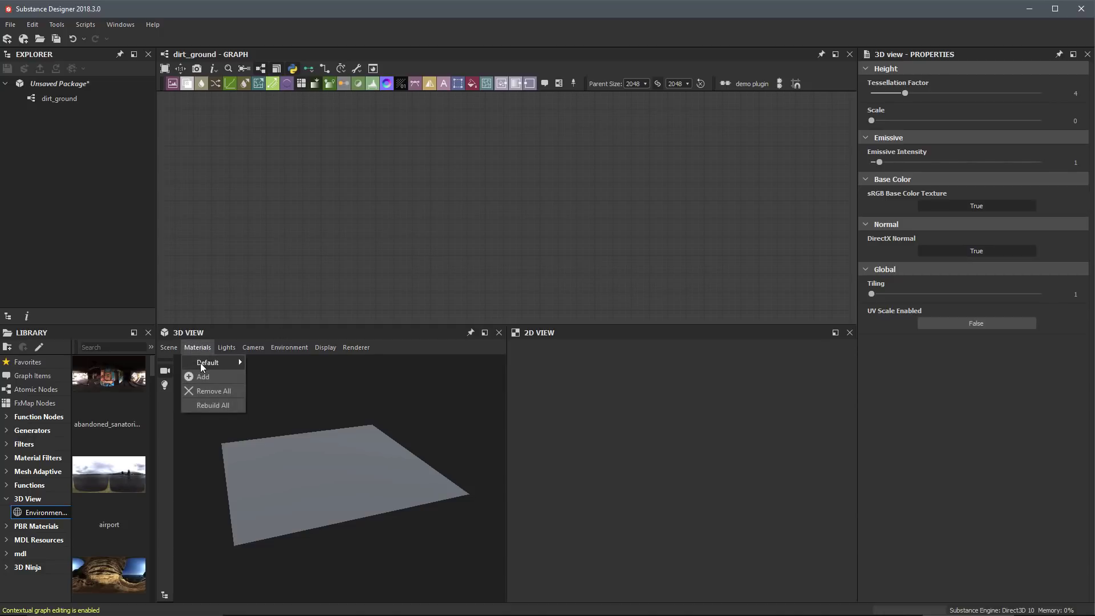
{"action": "mouse_move", "coordinate": [200, 363]}
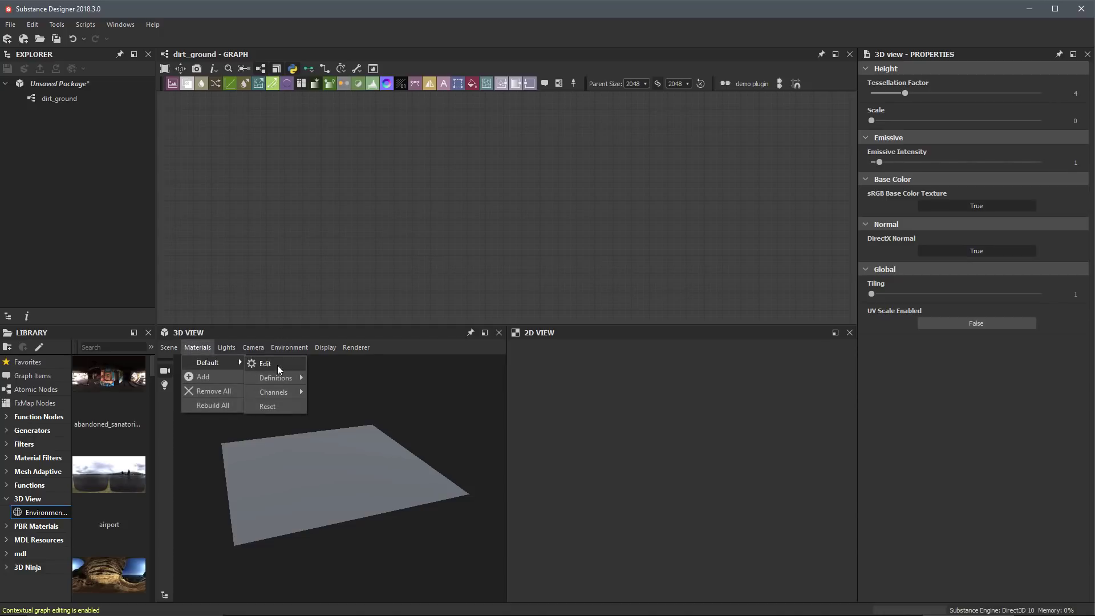
{"action": "mouse_move", "coordinate": [264, 378]}
{"action": "mouse_move", "coordinate": [386, 420]}
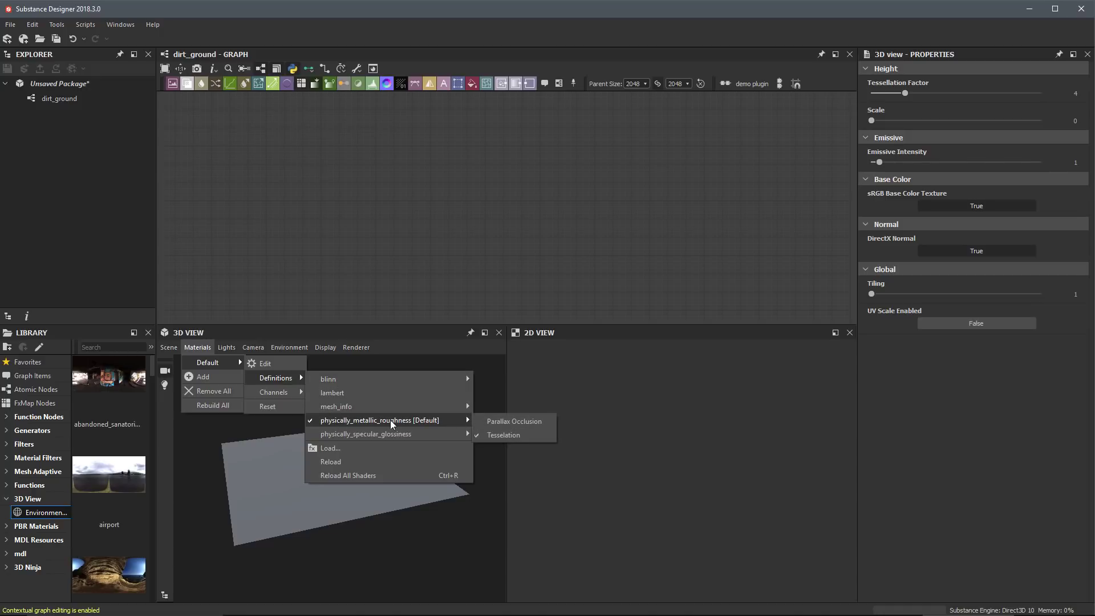
{"action": "left_click", "coordinate": [525, 437]}
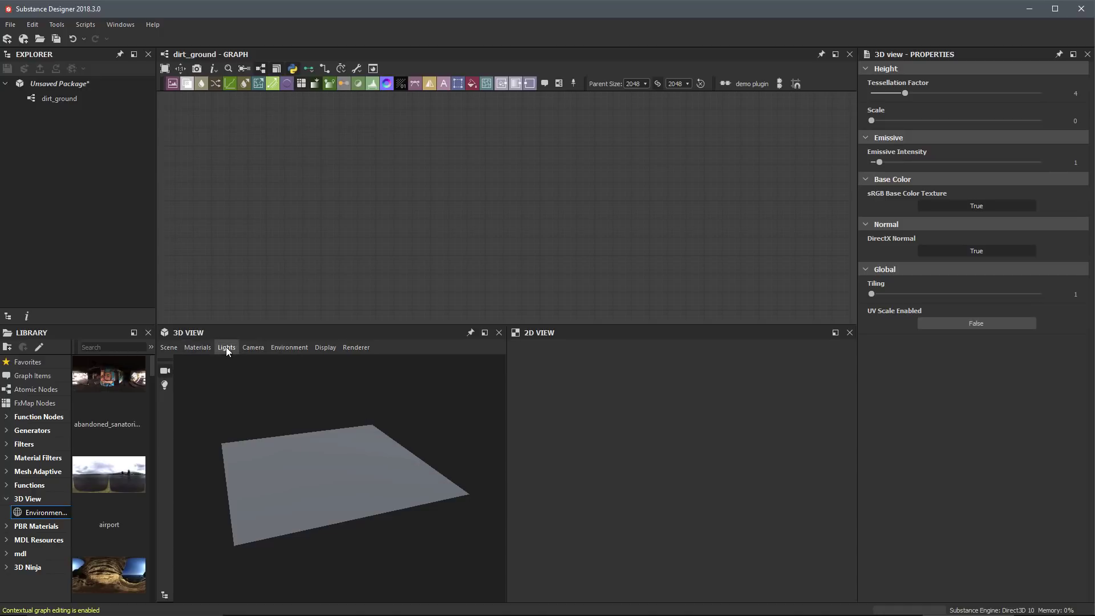
{"action": "left_click", "coordinate": [258, 349]}
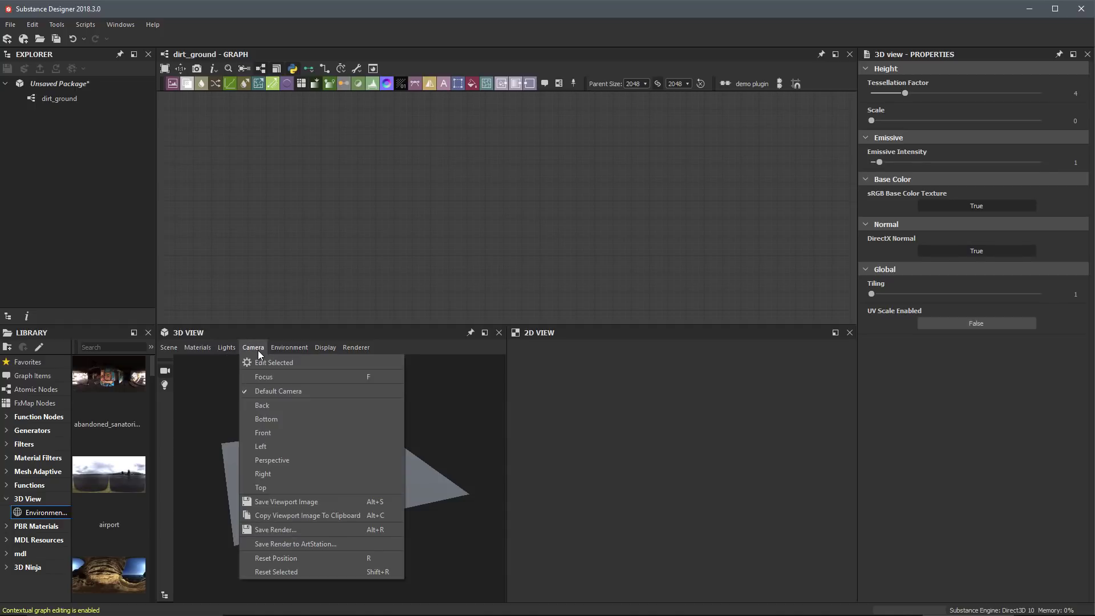
{"action": "left_click", "coordinate": [228, 349]}
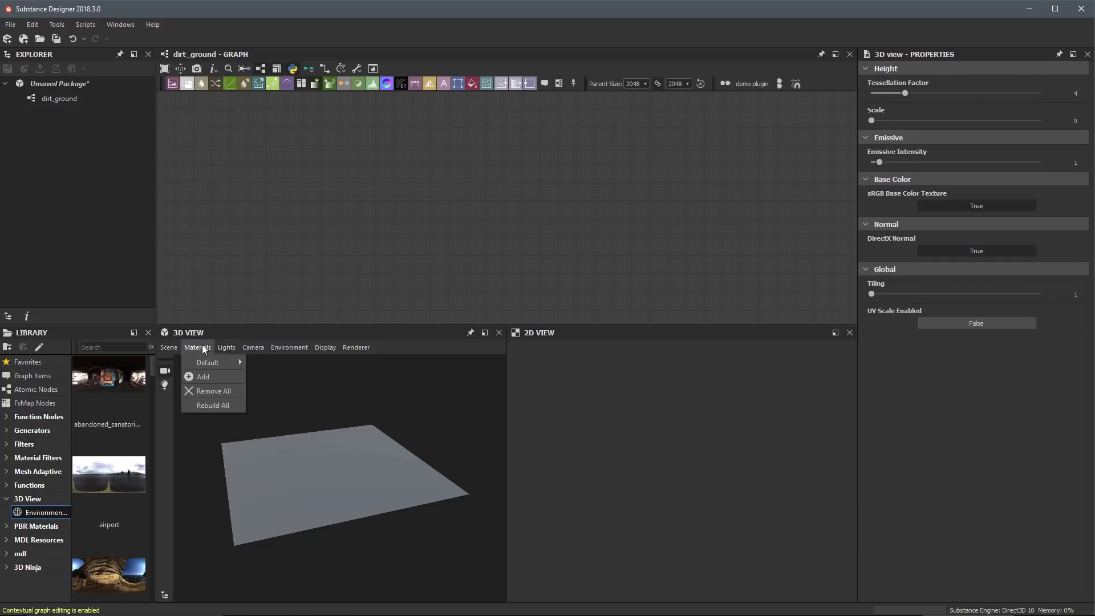
{"action": "mouse_move", "coordinate": [285, 377]}
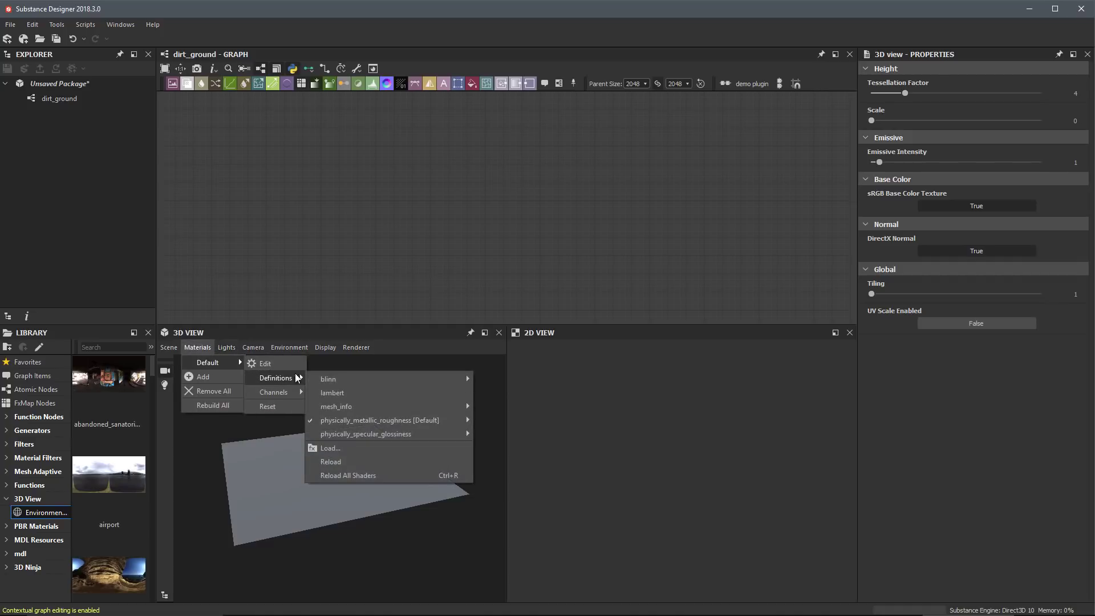
{"action": "mouse_move", "coordinate": [337, 379]}
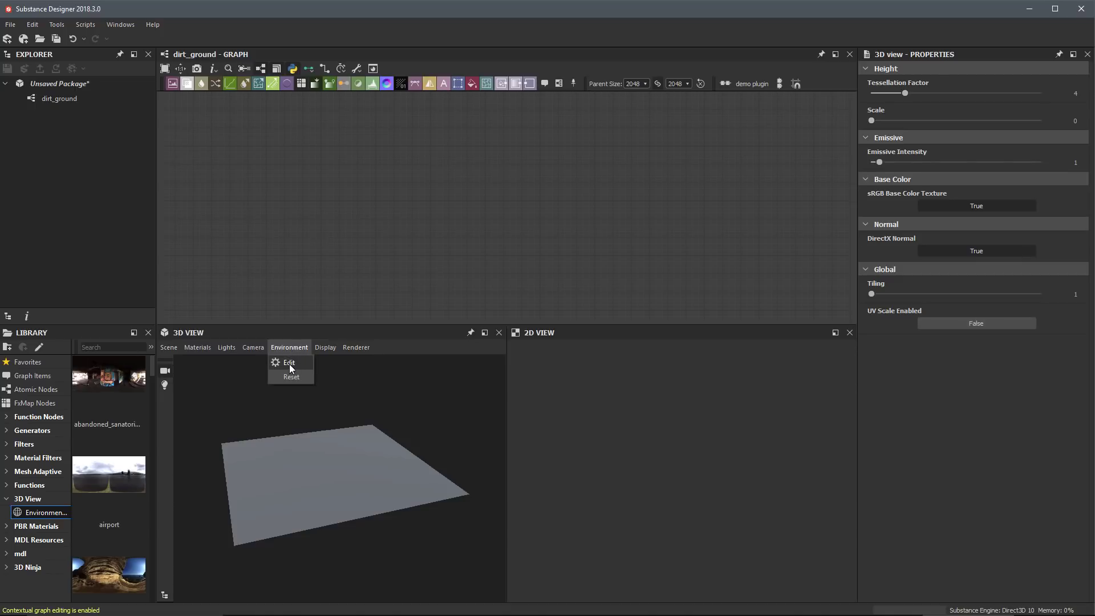
- Make the environment background visible behind the plane in the 3D view
{"action": "left_click", "coordinate": [289, 363]}
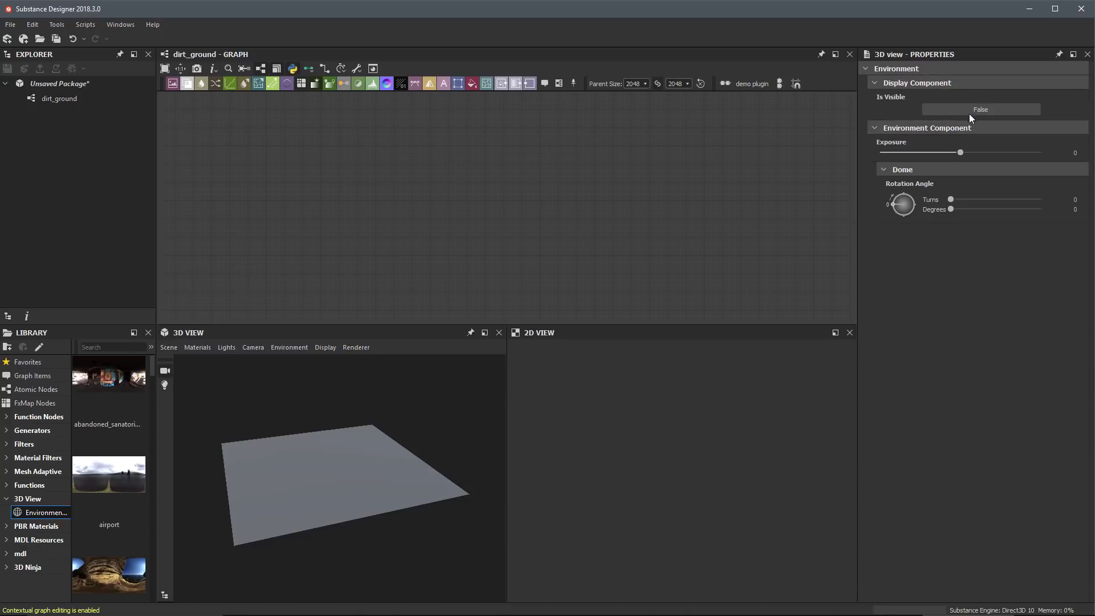
{"action": "left_click", "coordinate": [967, 111]}
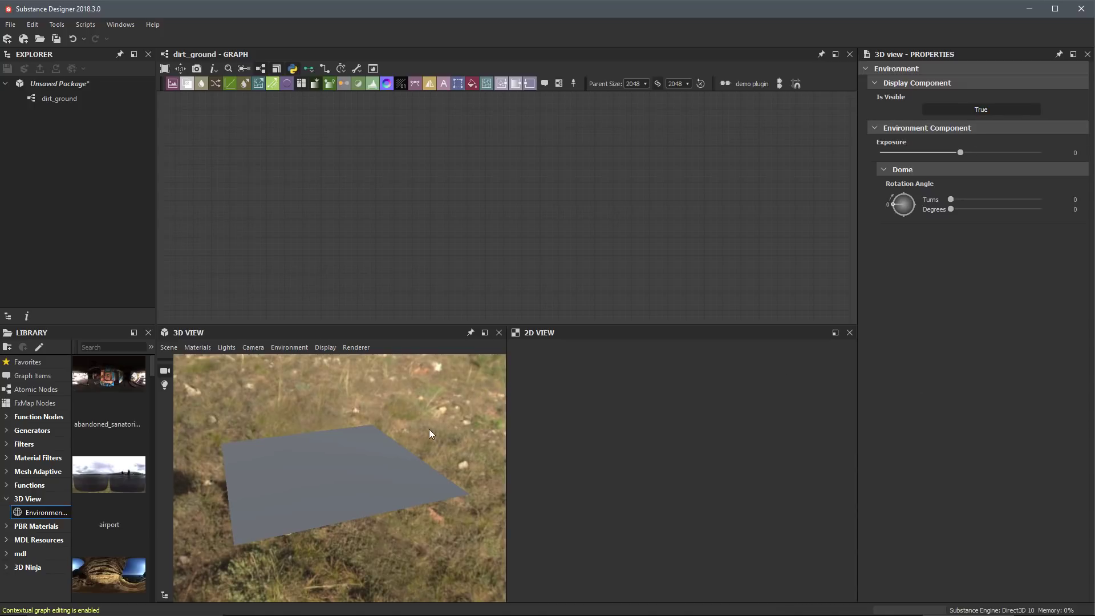
{"action": "left_click_drag", "start_coordinate": [346, 467], "coordinate": [282, 444], "text": "alt"}
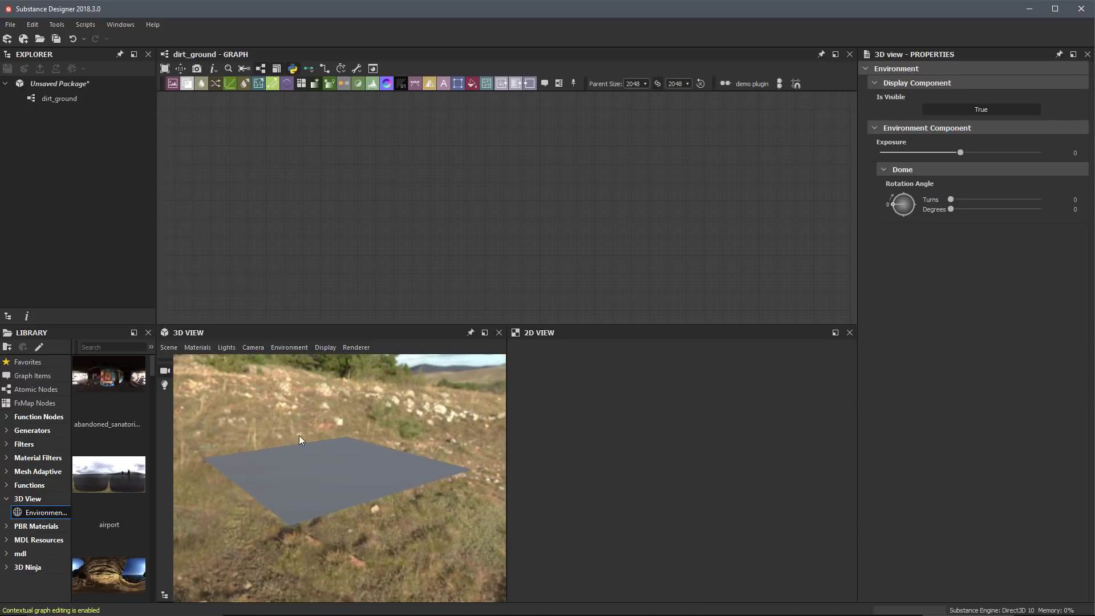
{"action": "left_click", "coordinate": [193, 347]}
{"action": "mouse_move", "coordinate": [280, 379]}
{"action": "mouse_move", "coordinate": [406, 425]}
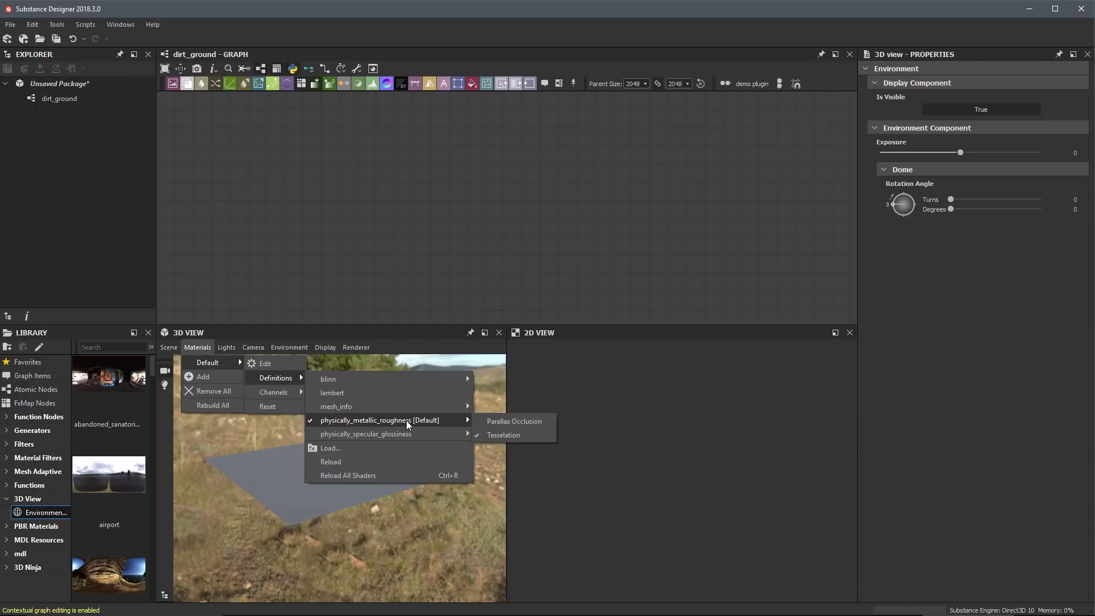
{"action": "left_click", "coordinate": [261, 440]}
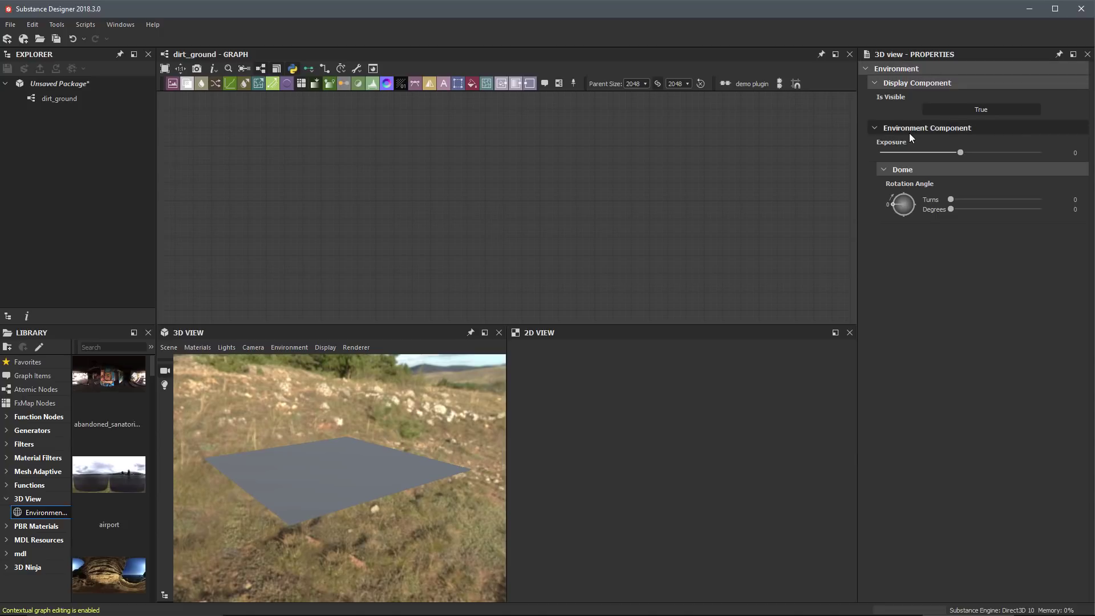
- Try raising the environment's exposure to about 1.6 and set it back to 0
{"action": "mouse_move", "coordinate": [960, 152]}
{"action": "left_mouse_down"}
{"action": "mouse_move", "coordinate": [986, 152]}
{"action": "mouse_move", "coordinate": [938, 153]}
{"action": "mouse_move", "coordinate": [973, 156]}
{"action": "left_mouse_up"}
{"action": "left_click", "coordinate": [1070, 154]}
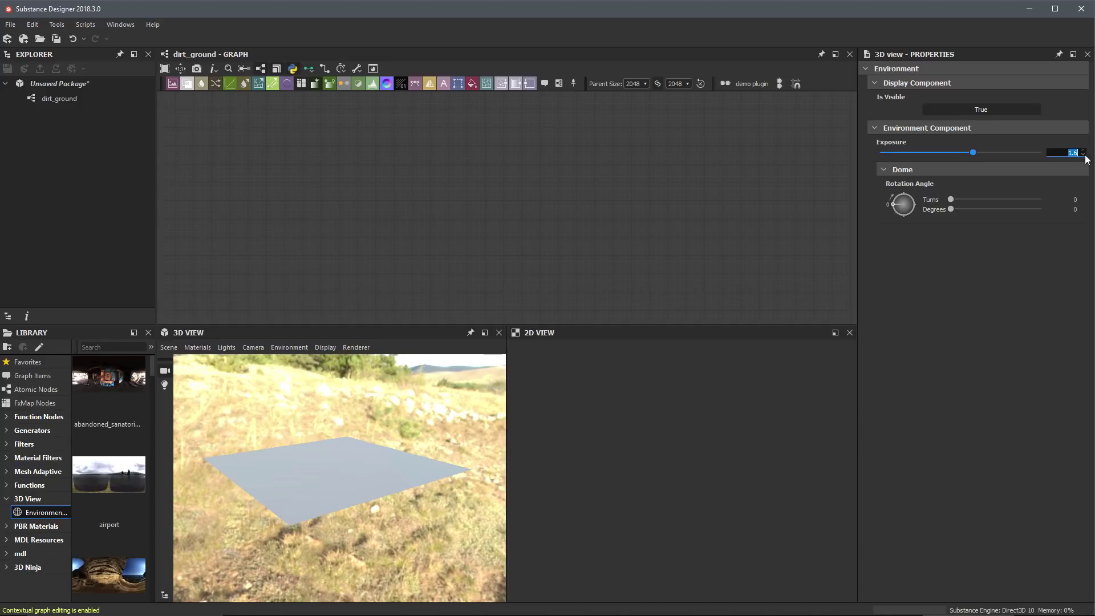
{"action": "type", "text": "0"}
{"action": "key", "text": "Return"}
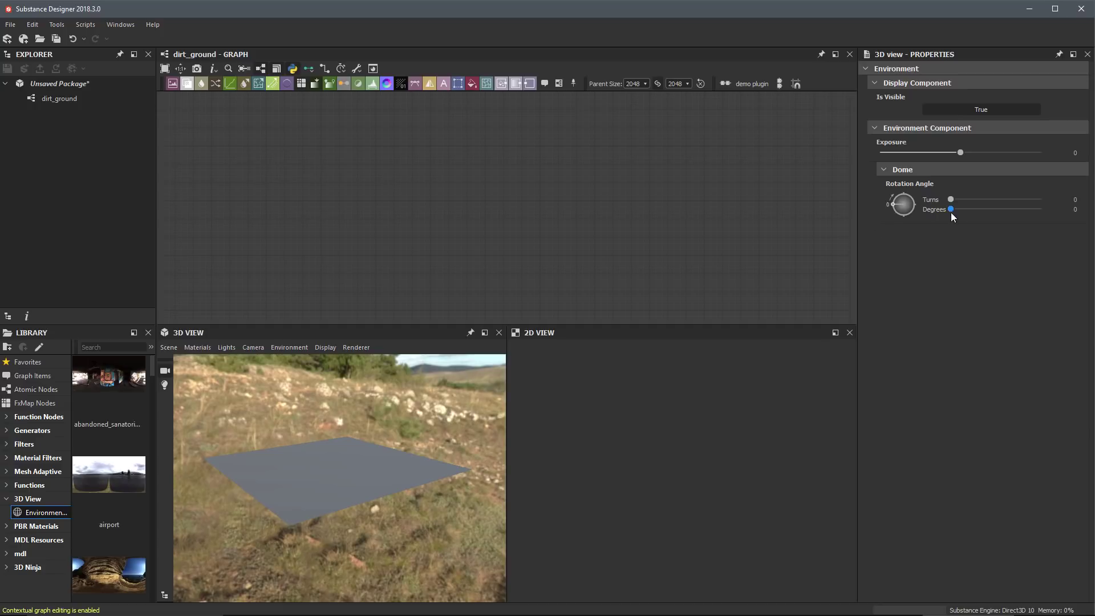
- Rotate the environment around the plane in the 3D view so the plane catches brighter light
{"action": "mouse_move", "coordinate": [951, 210]}
{"action": "left_mouse_down"}
{"action": "mouse_move", "coordinate": [963, 210]}
{"action": "mouse_move", "coordinate": [940, 213]}
{"action": "mouse_move", "coordinate": [966, 199]}
{"action": "mouse_move", "coordinate": [1043, 202]}
{"action": "mouse_move", "coordinate": [952, 206]}
{"action": "left_mouse_up"}
{"action": "left_click", "coordinate": [298, 349]}
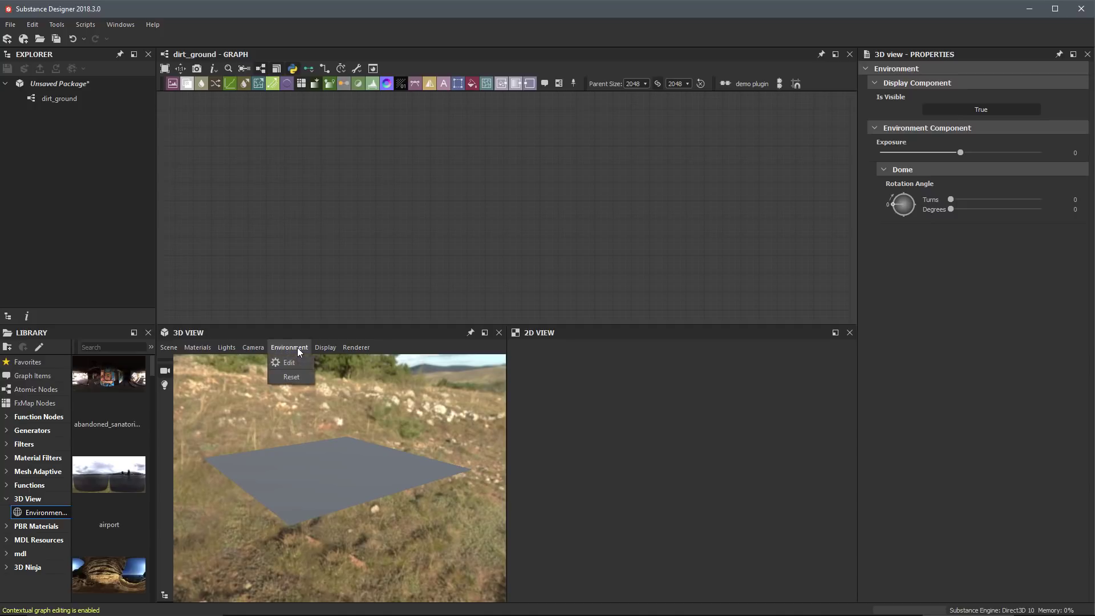
{"action": "left_click_drag", "start_coordinate": [947, 200], "coordinate": [772, 243]}
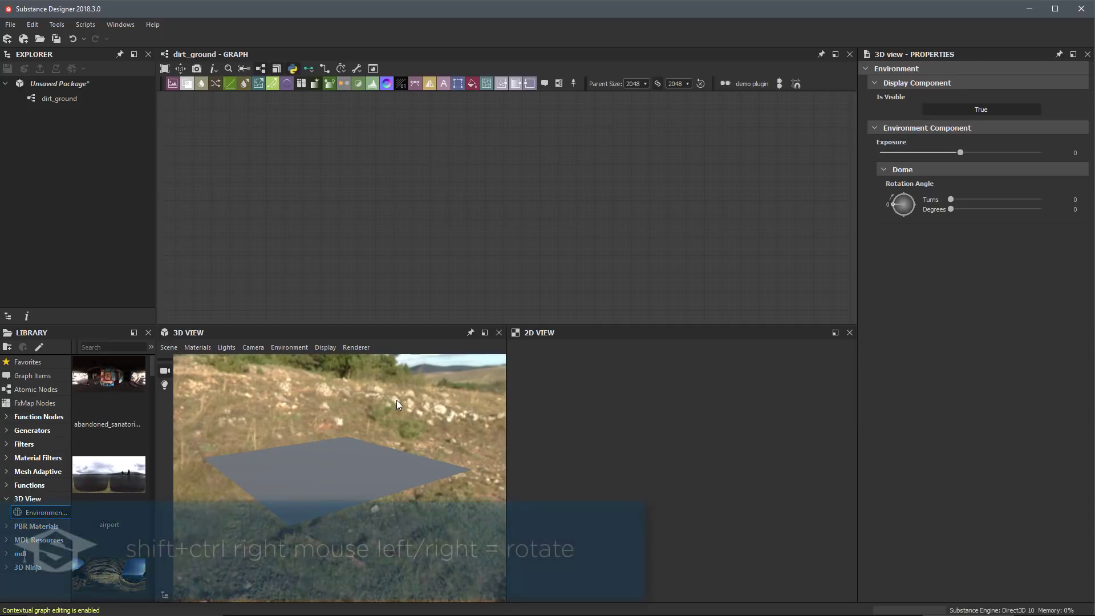
{"action": "mouse_move", "coordinate": [400, 403]}
{"action": "right_mouse_down", "text": "ctrl+shift"}
{"action": "mouse_move", "coordinate": [345, 403]}
{"action": "mouse_move", "coordinate": [437, 409]}
{"action": "mouse_move", "coordinate": [372, 408]}
{"action": "mouse_move", "coordinate": [400, 409]}
{"action": "right_mouse_up", "text": "ctrl+shift"}
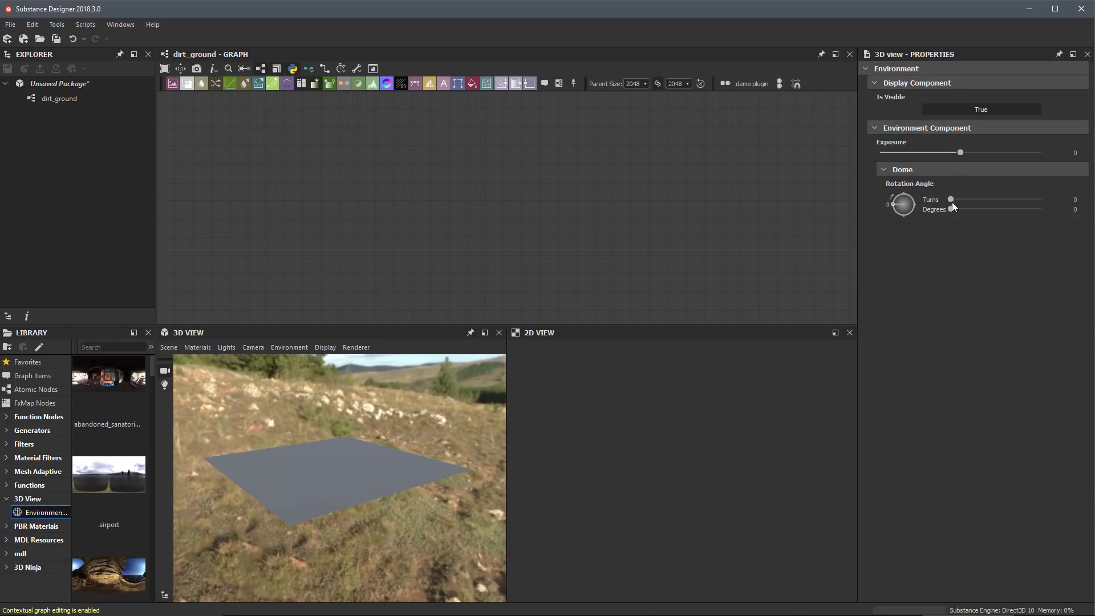
{"action": "right_click_drag", "start_coordinate": [481, 395], "coordinate": [450, 388], "text": "ctrl+shift"}
{"action": "right_click_drag", "start_coordinate": [337, 436], "coordinate": [443, 440], "text": "ctrl+shift"}
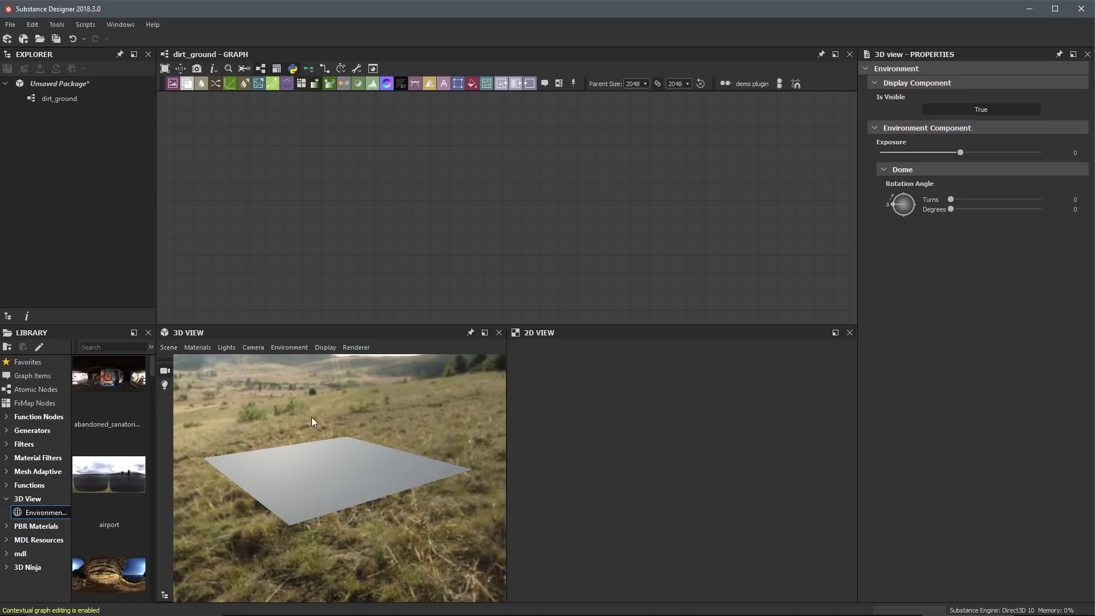
- Check the physically_metallic_roughness definition and its variant assigned to the Default material
{"action": "left_click", "coordinate": [167, 348]}
{"action": "mouse_move", "coordinate": [197, 349]}
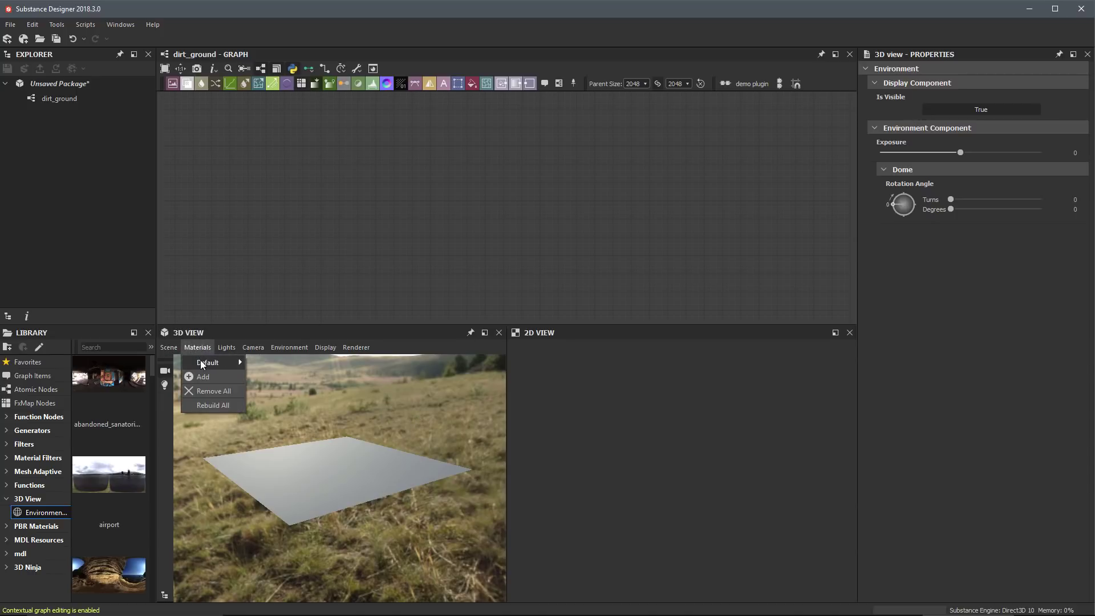
{"action": "mouse_move", "coordinate": [274, 377]}
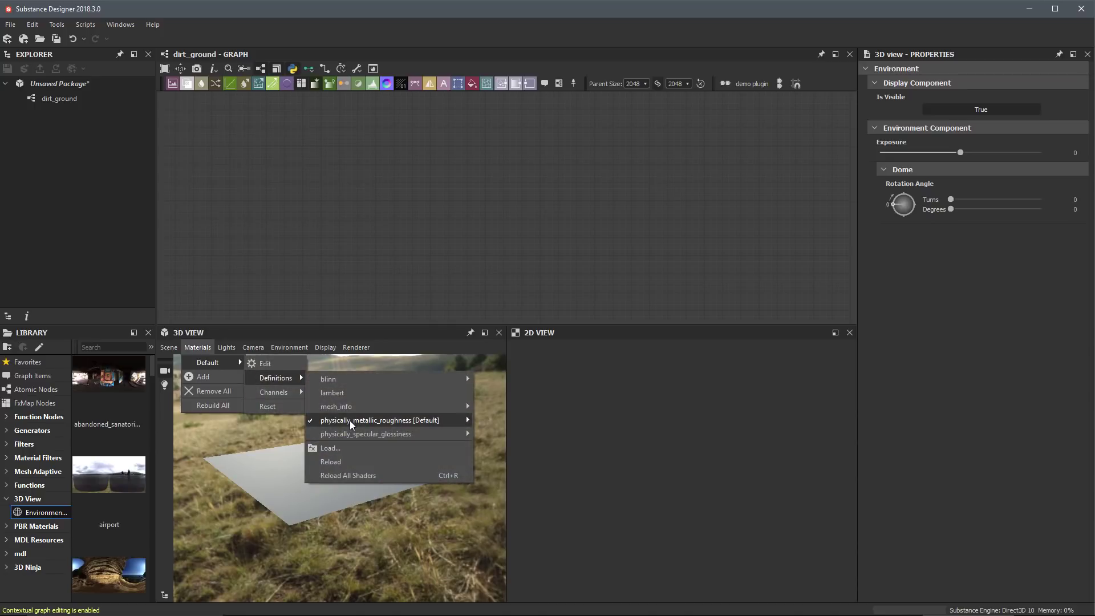
{"action": "mouse_move", "coordinate": [350, 420]}
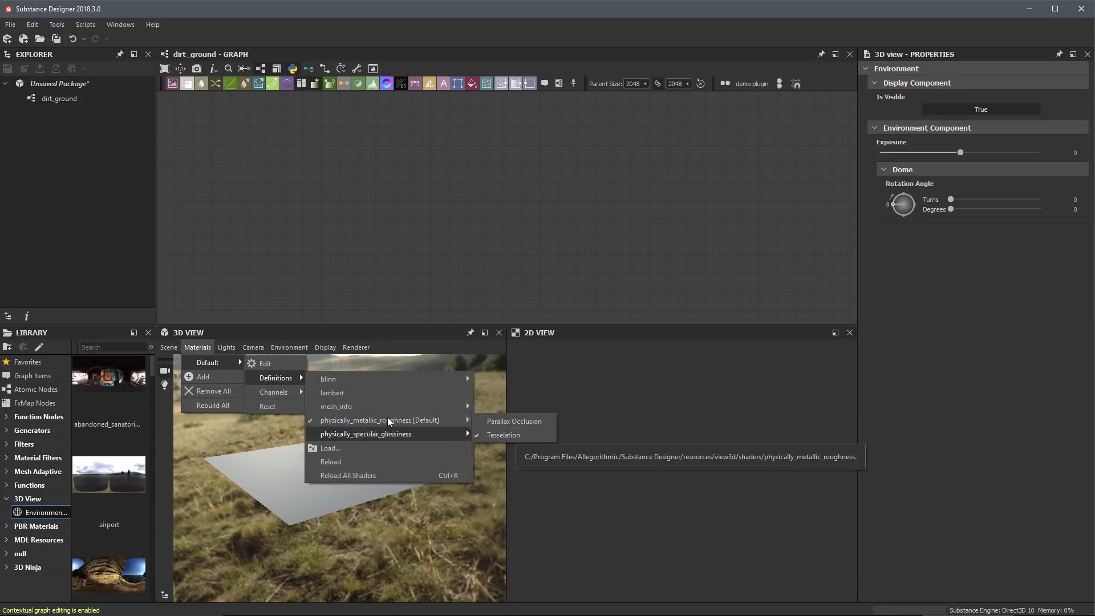
{"action": "mouse_move", "coordinate": [292, 345]}
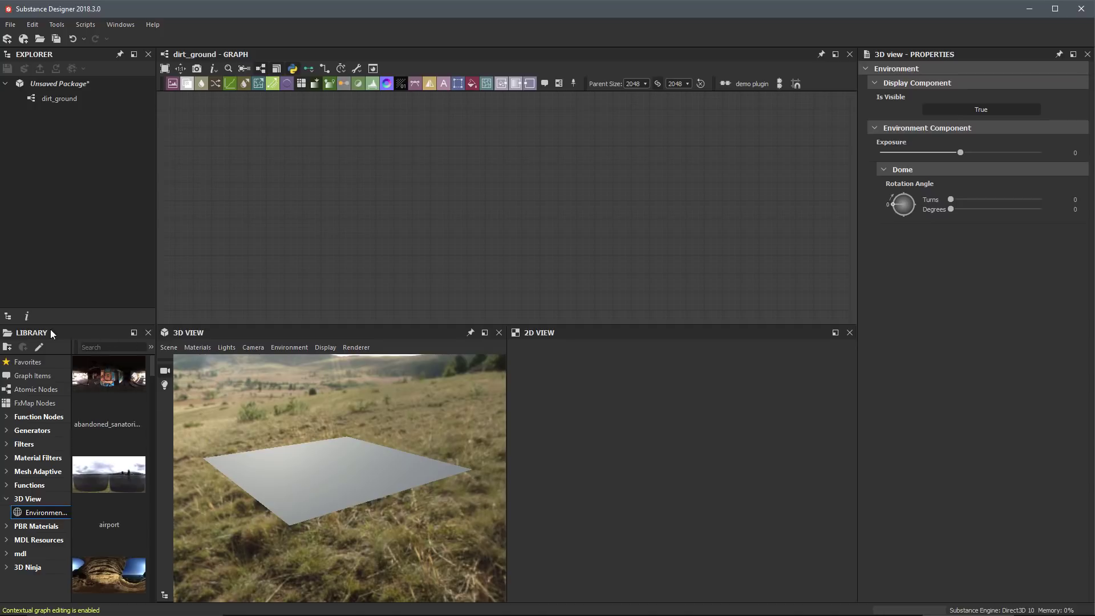
- Widen the Library and browse its 3D View environment maps
{"action": "left_click_drag", "start_coordinate": [153, 422], "coordinate": [328, 424]}
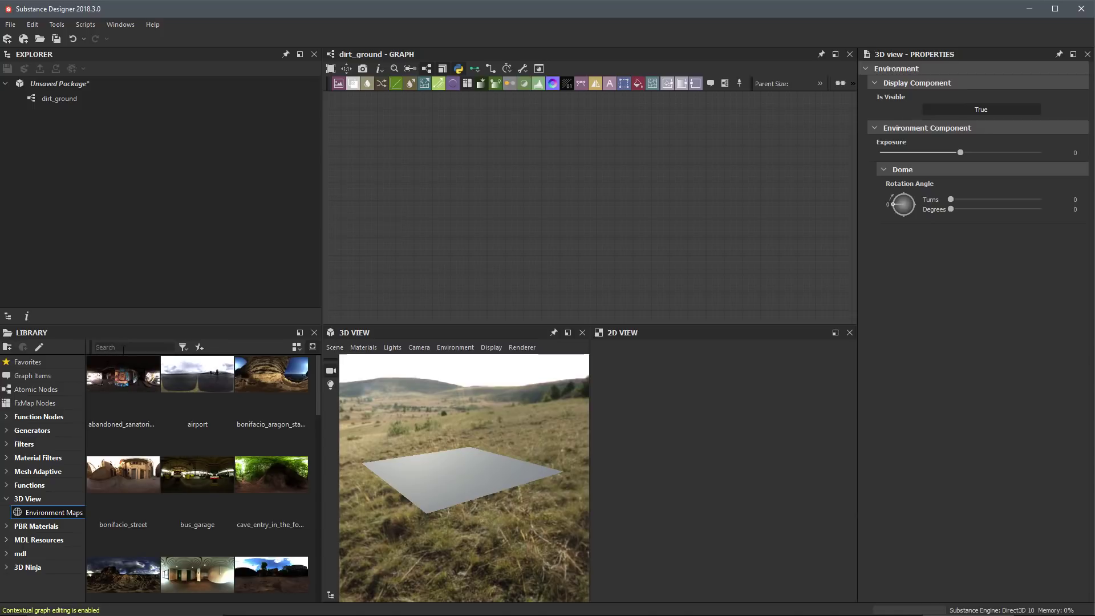
{"action": "left_click", "coordinate": [123, 373]}
{"action": "left_click", "coordinate": [34, 499]}
{"action": "left_click", "coordinate": [46, 511]}
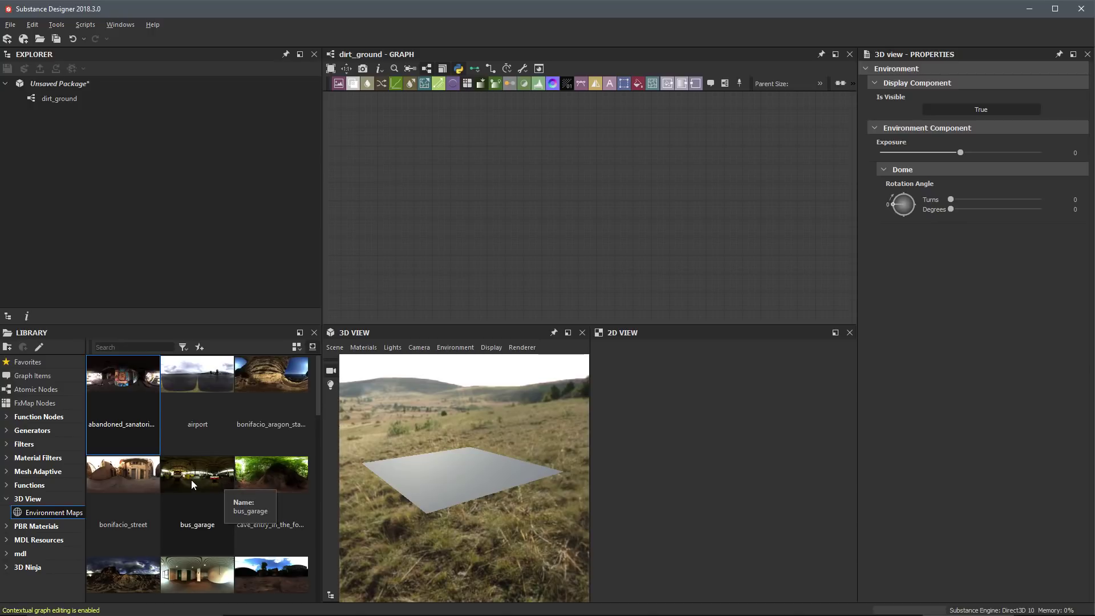
- Try the forest cave entry and corsica_beach environment maps in the 3D view, rotating the forest one around the plane
{"action": "left_click_drag", "start_coordinate": [265, 467], "coordinate": [541, 396]}
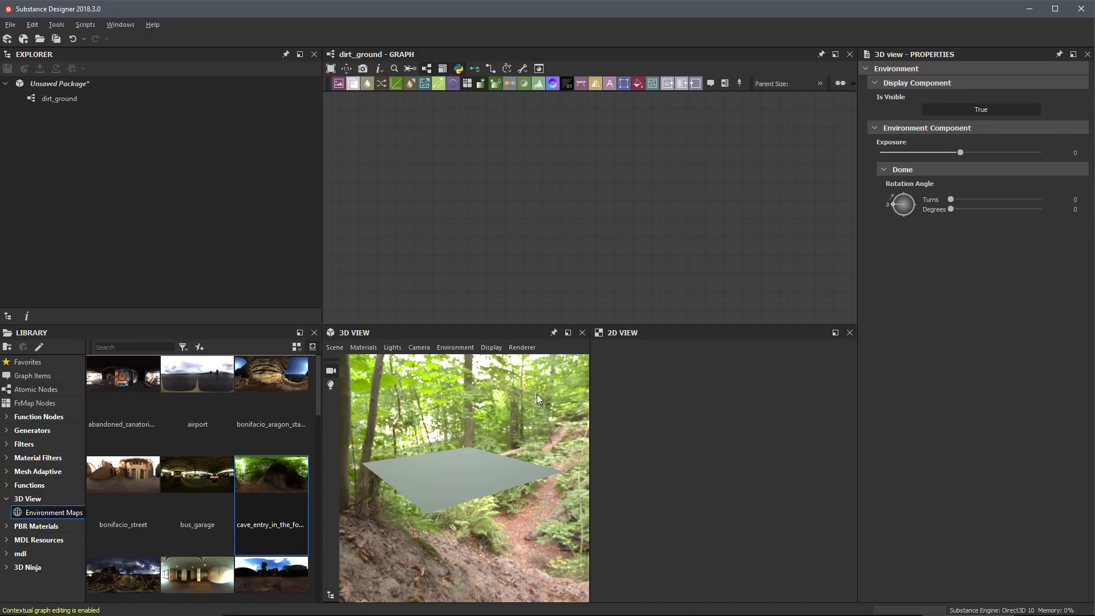
{"action": "right_click_drag", "start_coordinate": [529, 413], "coordinate": [434, 420], "text": "shift"}
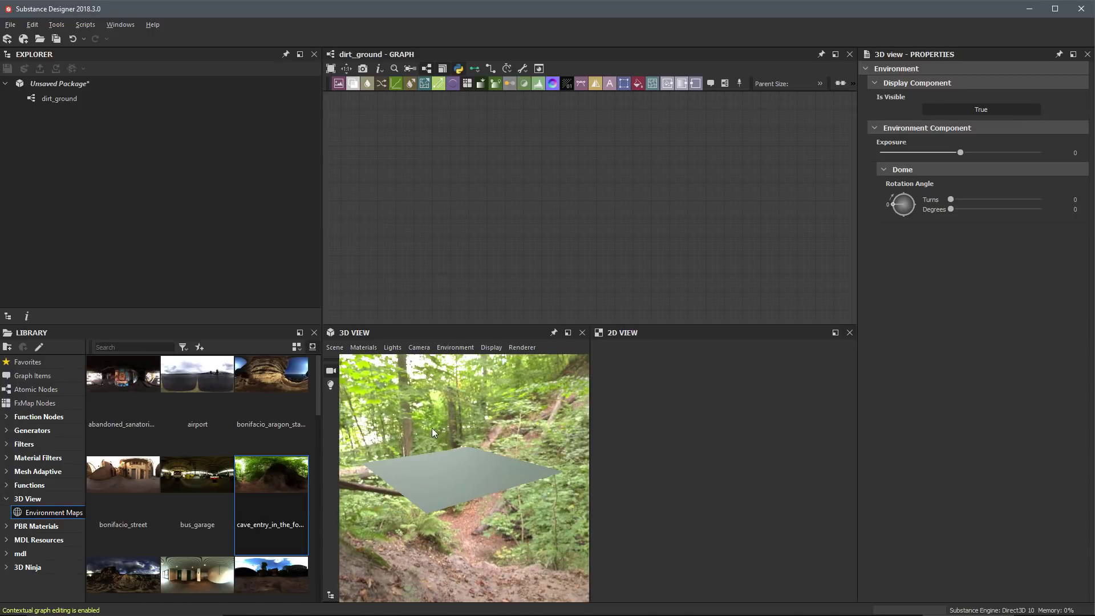
{"action": "left_click_drag", "start_coordinate": [122, 576], "coordinate": [470, 387]}
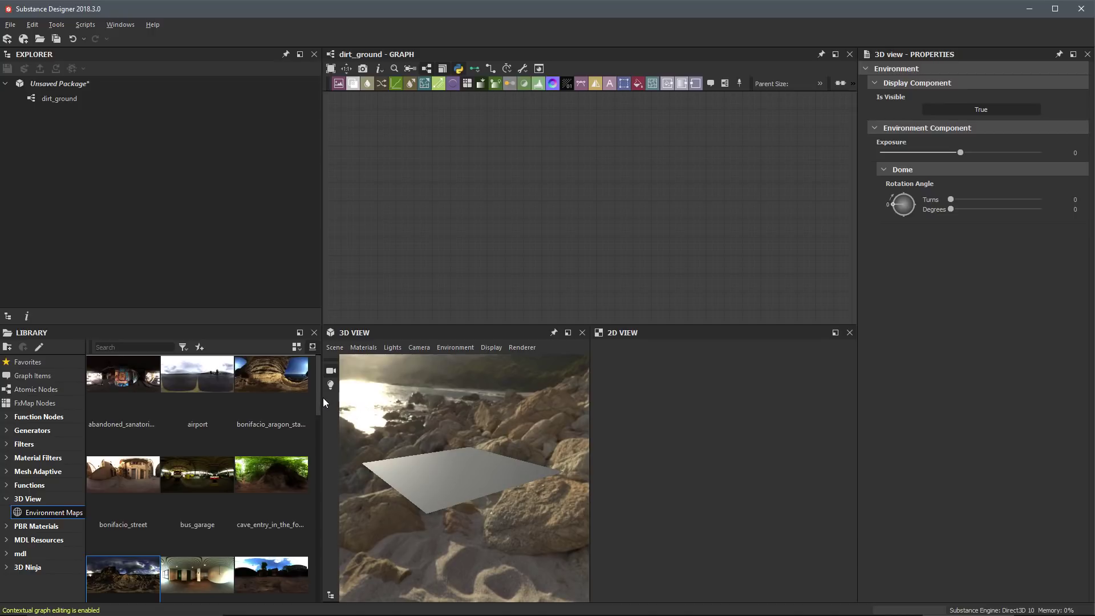
- Apply the panorama_map environment map to the 3D view
{"action": "scroll", "coordinate": [317, 399], "scroll_direction": "down", "scroll_amount": 5}
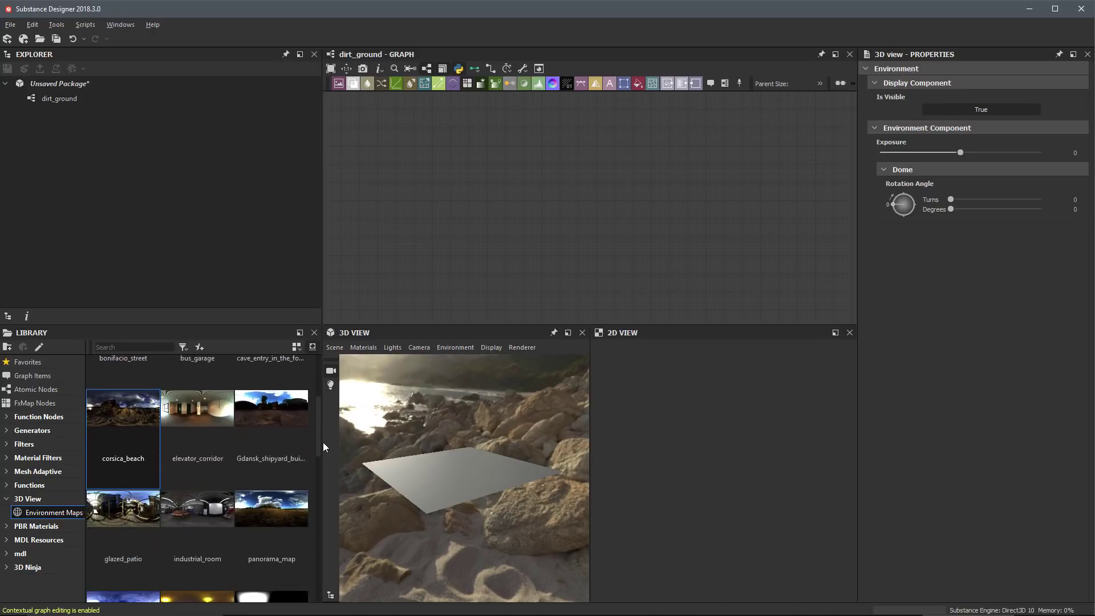
{"action": "left_click_drag", "start_coordinate": [269, 453], "coordinate": [465, 499]}
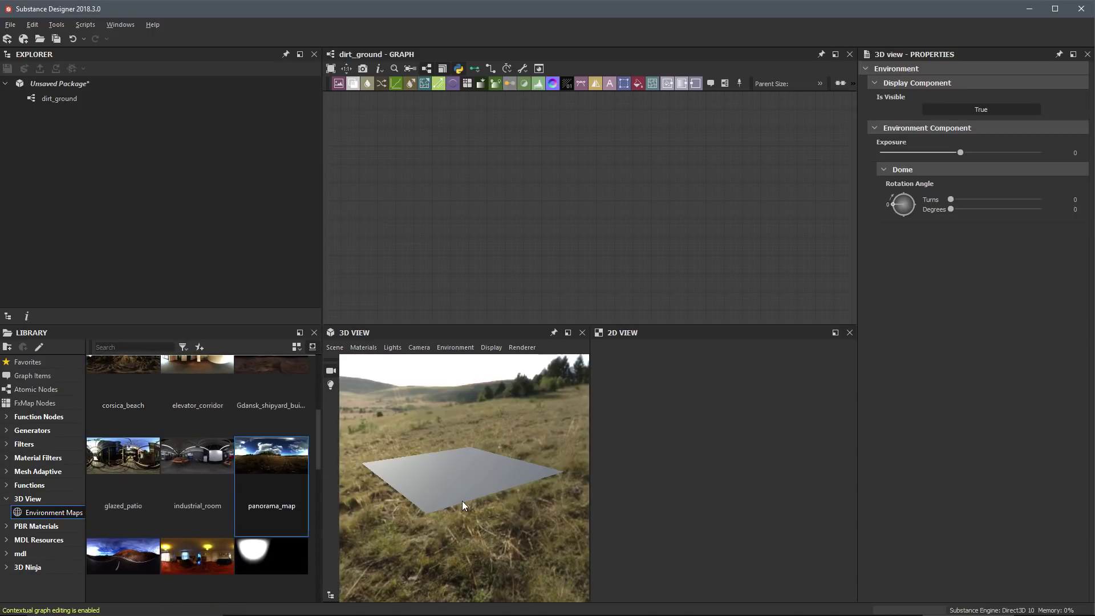
- Try medium icons for the Library thumbnails and return them to large icons
{"action": "scroll", "coordinate": [318, 433], "scroll_direction": "up", "scroll_amount": 5}
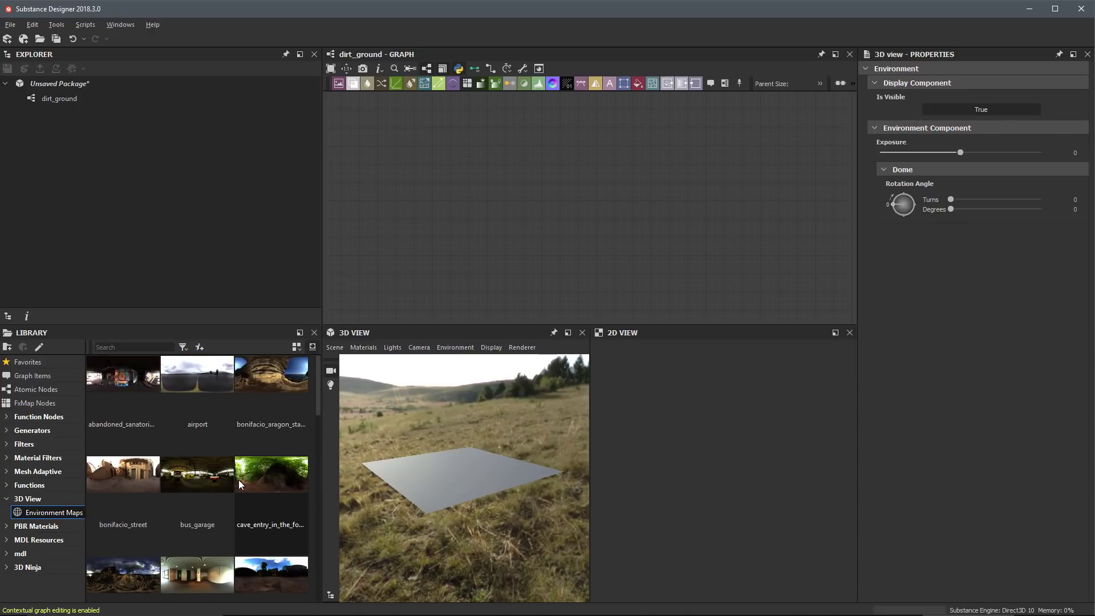
{"action": "left_click", "coordinate": [296, 347]}
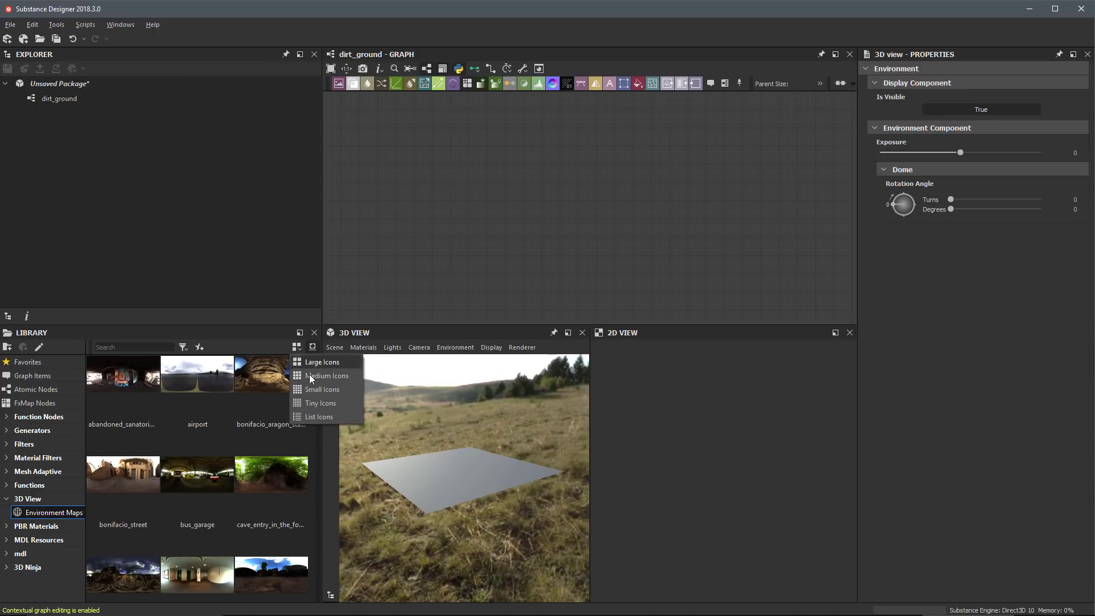
{"action": "left_click", "coordinate": [315, 376]}
{"action": "left_click", "coordinate": [296, 347]}
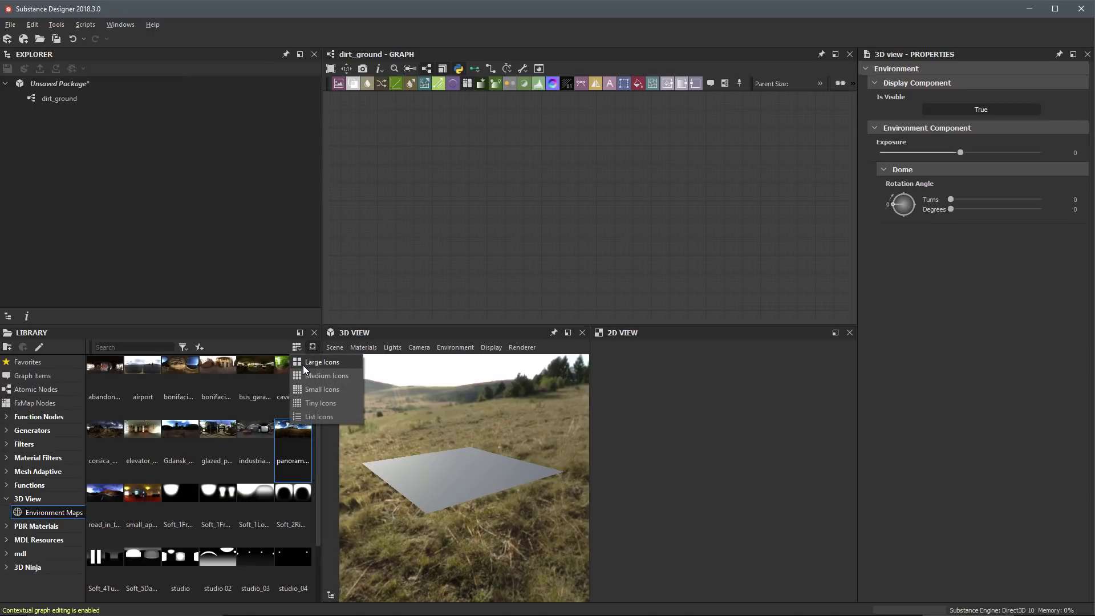
{"action": "left_click", "coordinate": [303, 363]}
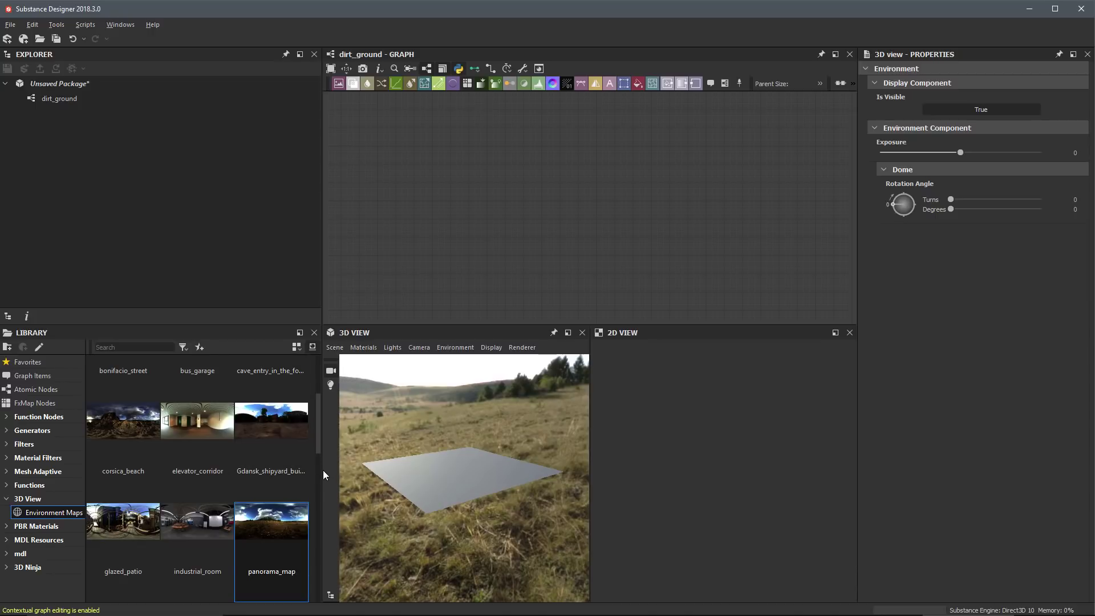
- Narrow the Library and hide the environment background in the 3D view
{"action": "left_click_drag", "start_coordinate": [322, 469], "coordinate": [118, 408]}
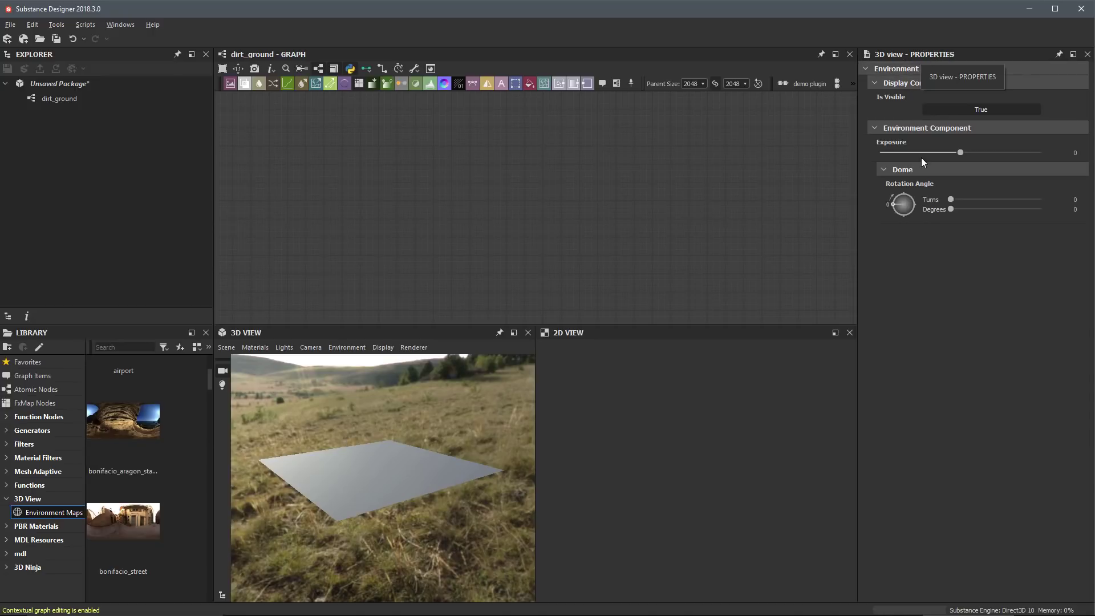
{"action": "left_click", "coordinate": [979, 110]}
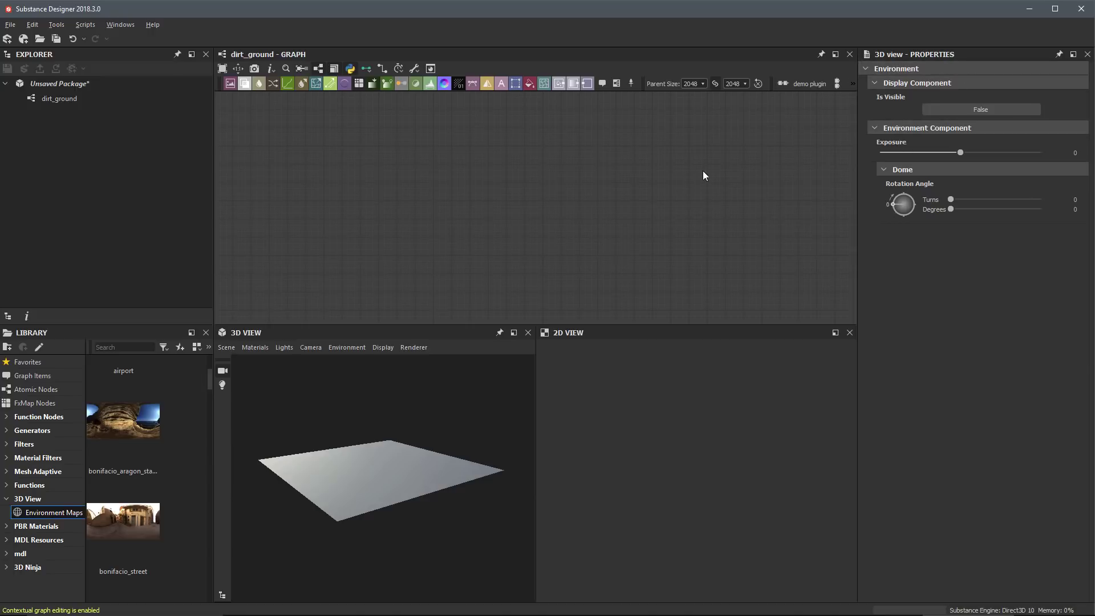
{"action": "left_click", "coordinate": [350, 348]}
- Save the unsaved package to the Desktop as dirt_ground.sbs, replacing the existing file
{"action": "left_click", "coordinate": [59, 89]}
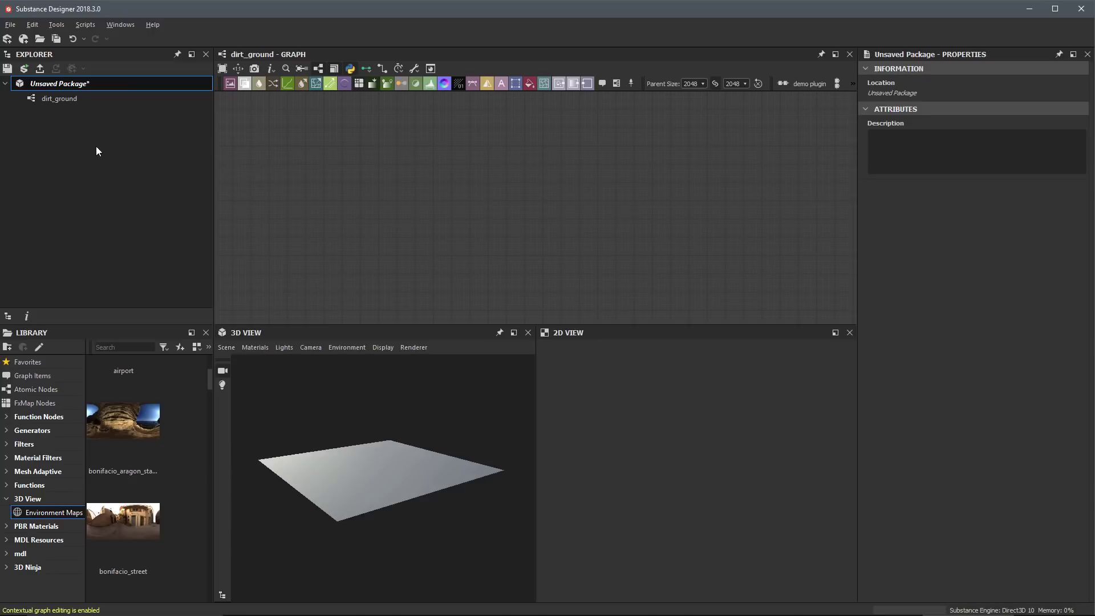
{"action": "right_click", "coordinate": [83, 87]}
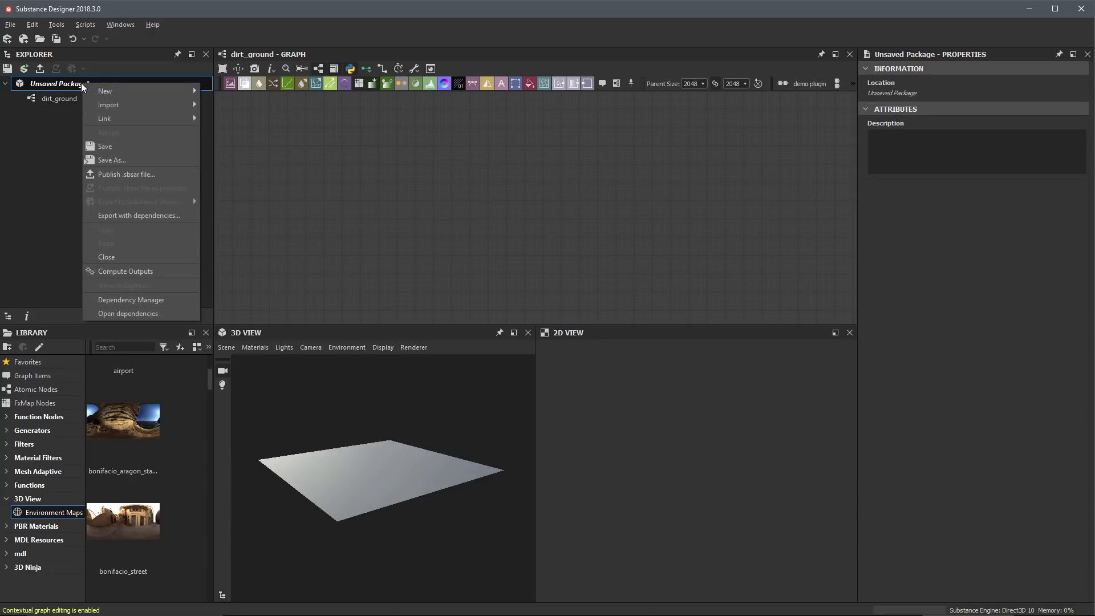
{"action": "left_click", "coordinate": [132, 147]}
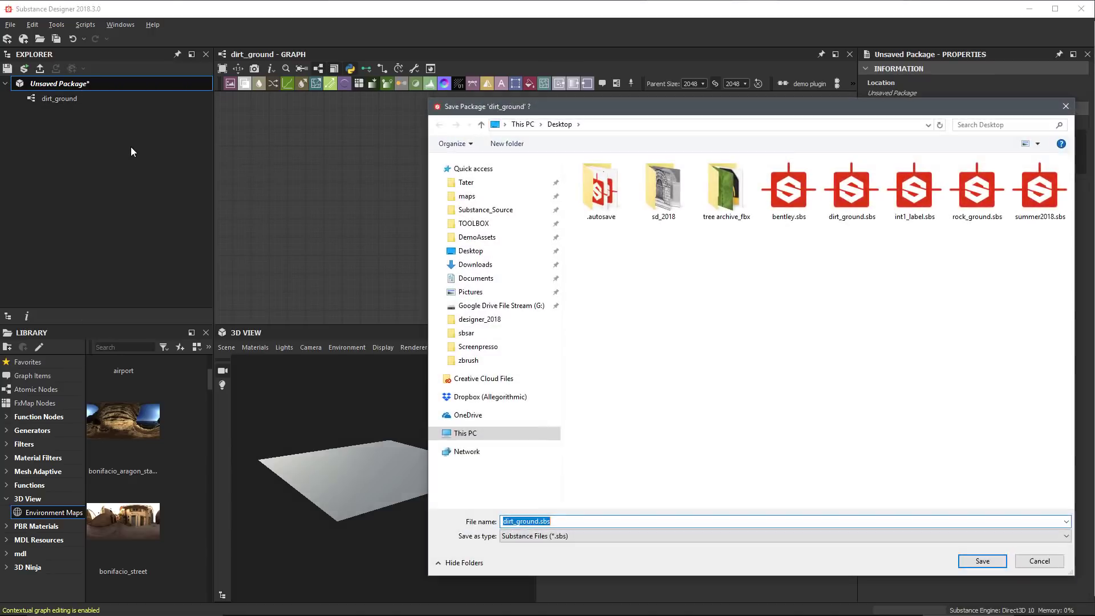
{"action": "left_click", "coordinate": [851, 188]}
{"action": "left_click", "coordinate": [556, 520]}
{"action": "key", "text": "Return"}
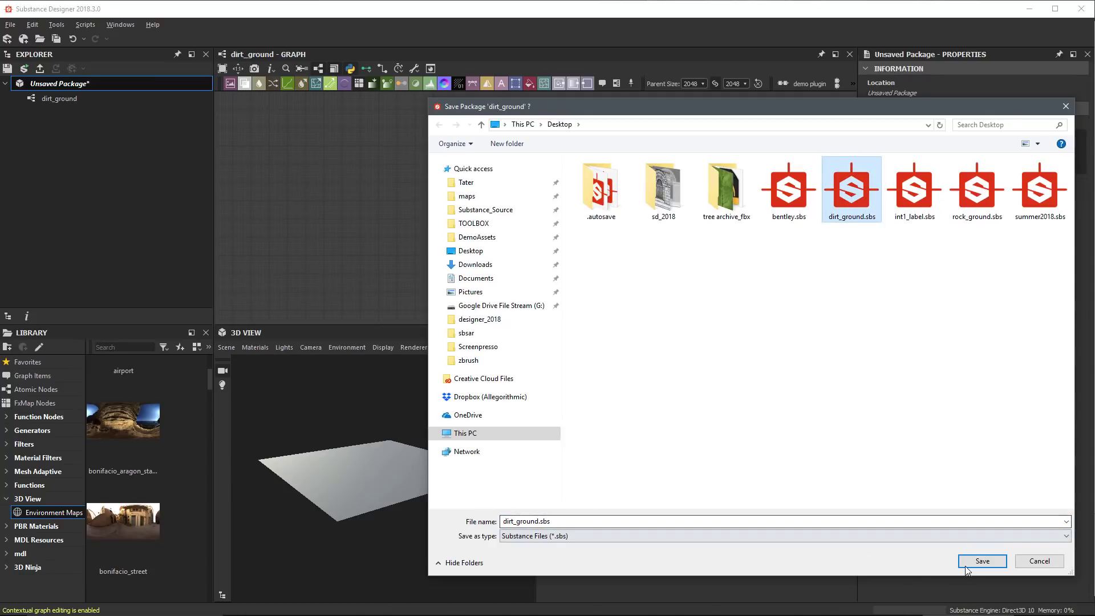
{"action": "left_click", "coordinate": [745, 314]}
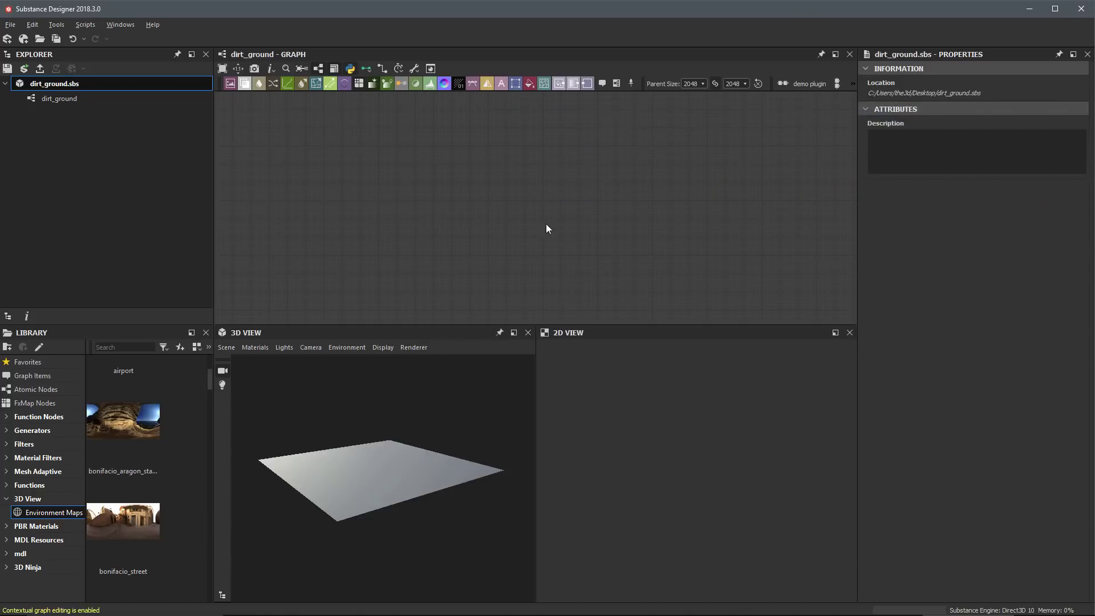
- Select the dirt_ground graph in the package and check which mesh the 3D scene uses
{"action": "left_click", "coordinate": [71, 85]}
{"action": "left_click", "coordinate": [55, 101]}
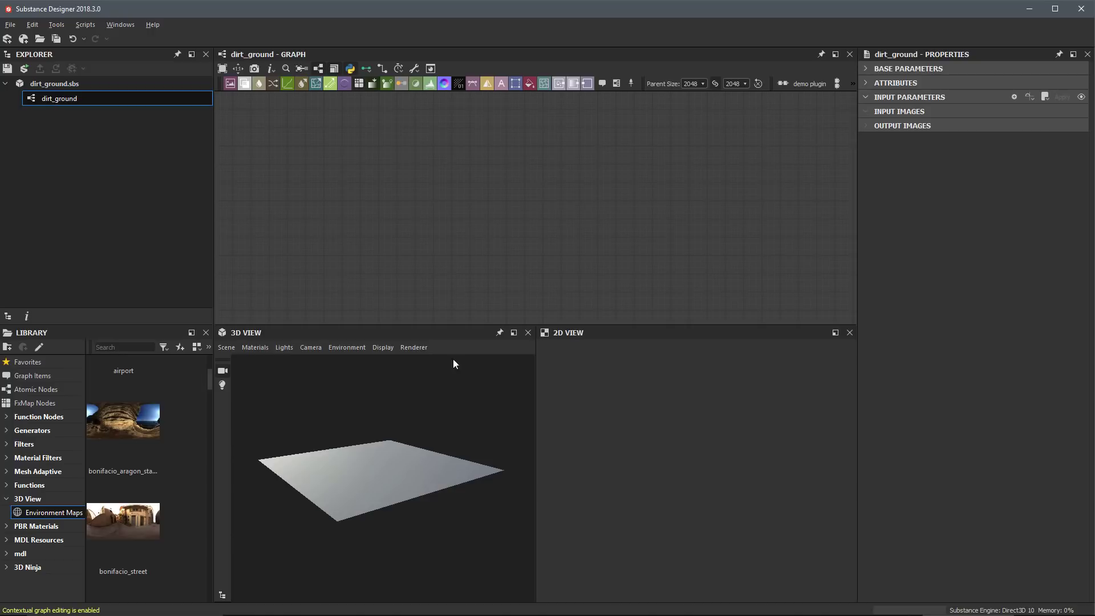
{"action": "left_click", "coordinate": [226, 347]}
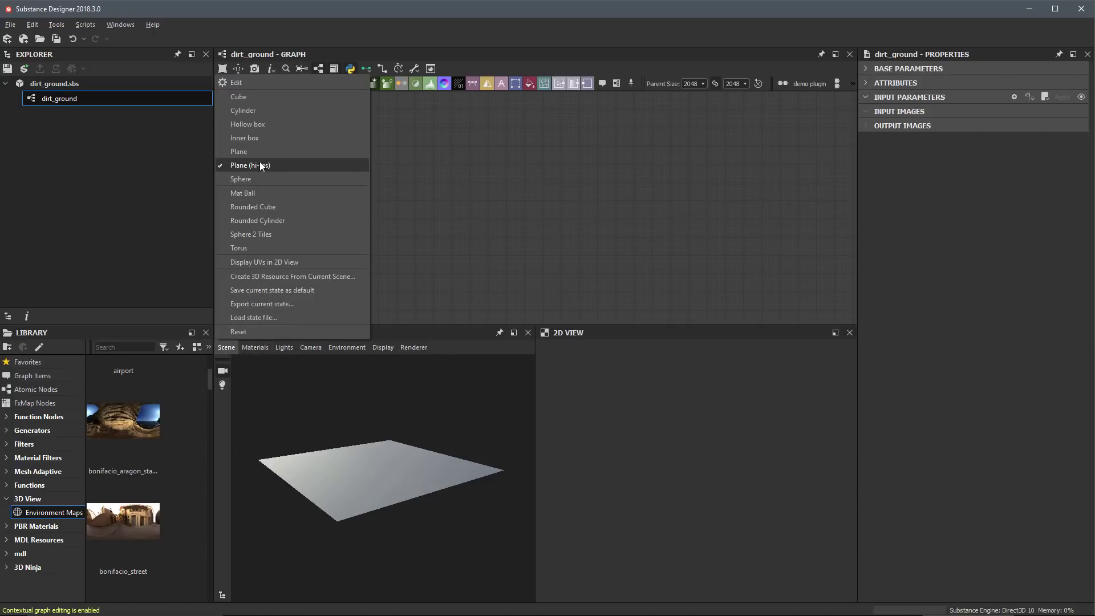
{"action": "left_click", "coordinate": [493, 432]}
{"action": "left_click_drag", "start_coordinate": [479, 432], "coordinate": [471, 440]}
- Check the Default material's physically_metallic_roughness definition for its active variant
{"action": "left_click", "coordinate": [271, 352]}
{"action": "mouse_move", "coordinate": [293, 363]}
{"action": "mouse_move", "coordinate": [333, 379]}
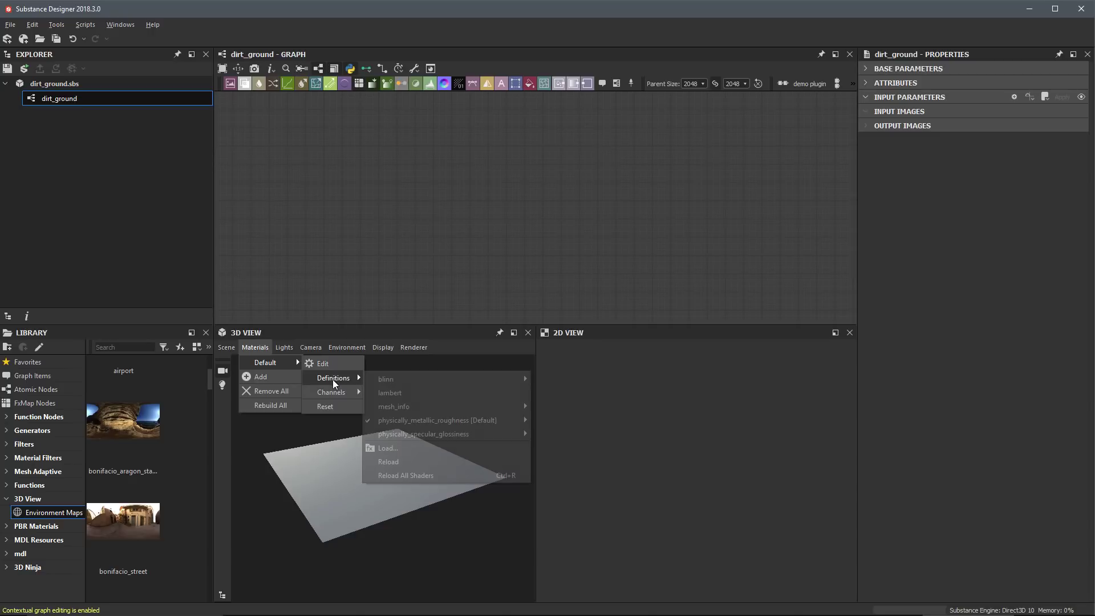
{"action": "mouse_move", "coordinate": [416, 422]}
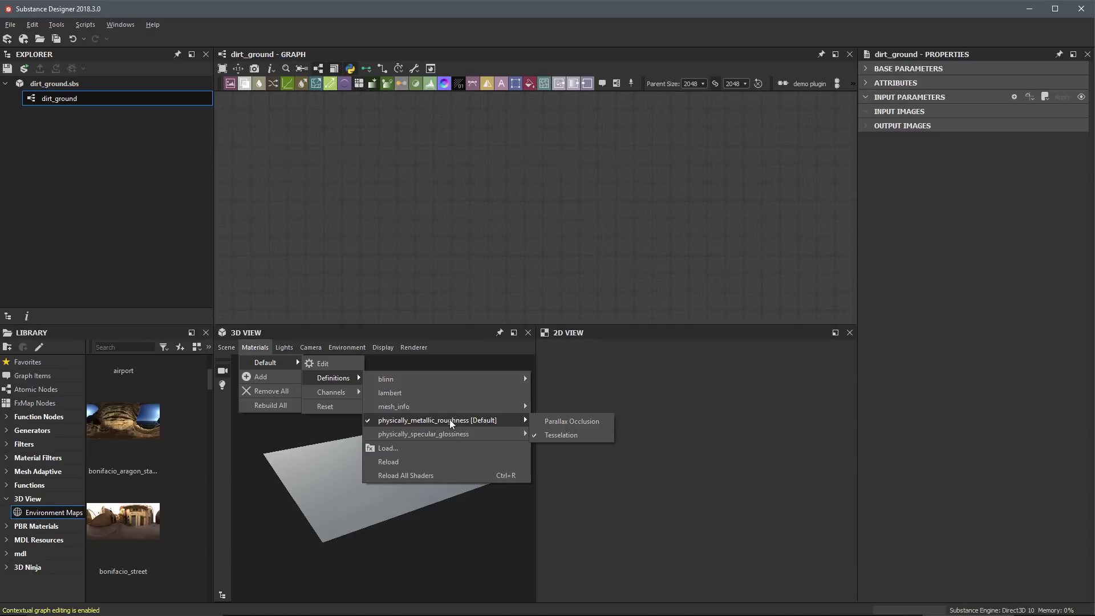
- Show the environment background and hide it again, and rotate the environment lighting around the plane
{"action": "left_click", "coordinate": [355, 349]}
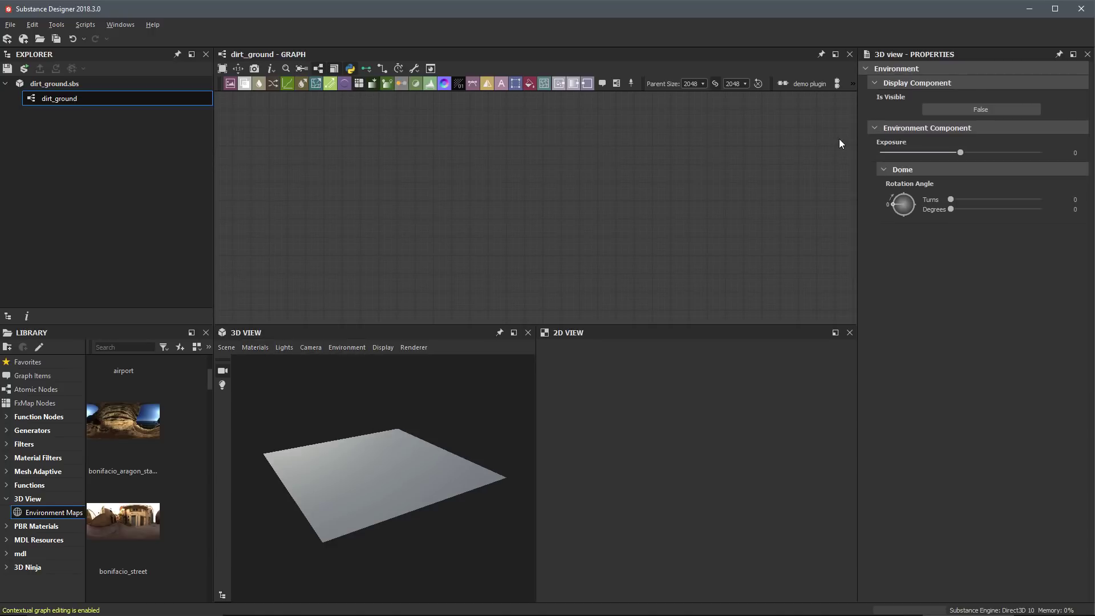
{"action": "left_click", "coordinate": [968, 108]}
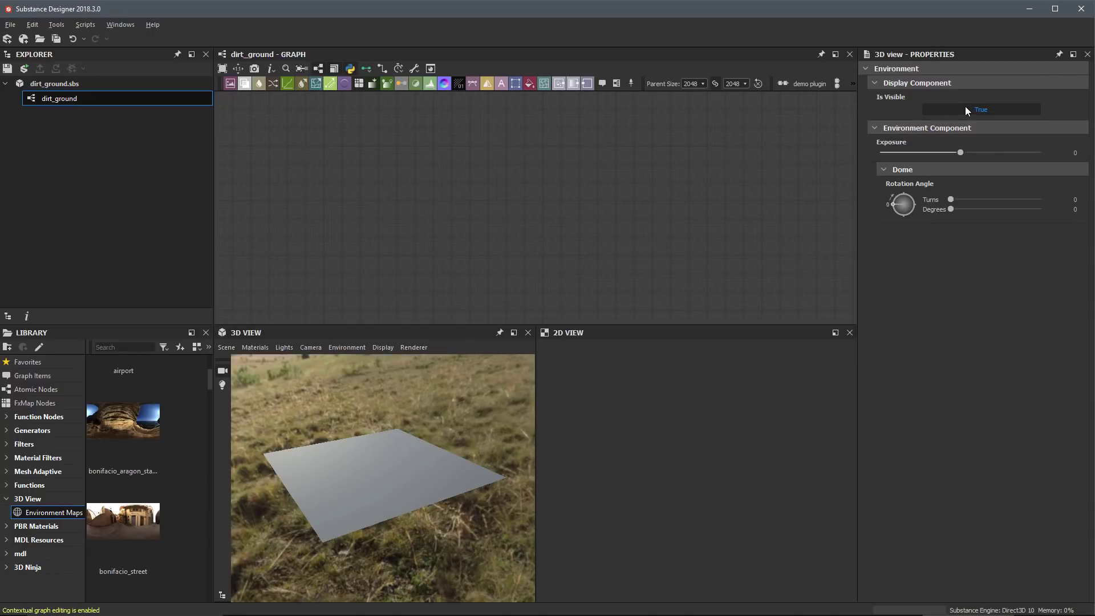
{"action": "left_click", "coordinate": [968, 109]}
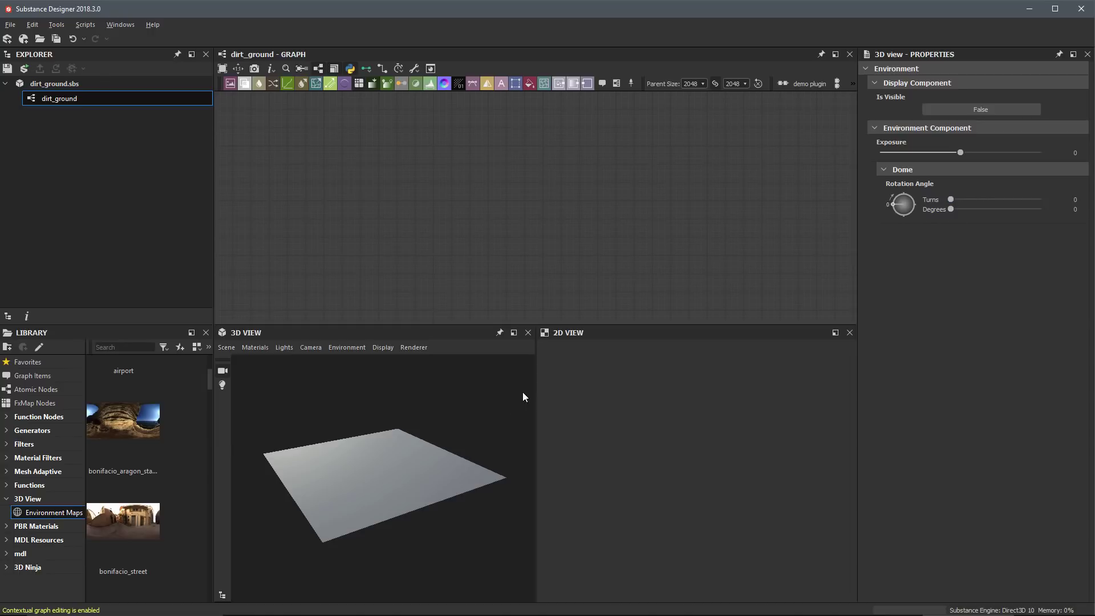
{"action": "mouse_move", "coordinate": [454, 412]}
{"action": "right_mouse_down", "text": "shift"}
{"action": "mouse_move", "coordinate": [513, 411]}
{"action": "mouse_move", "coordinate": [357, 404]}
{"action": "right_mouse_up", "text": "shift"}
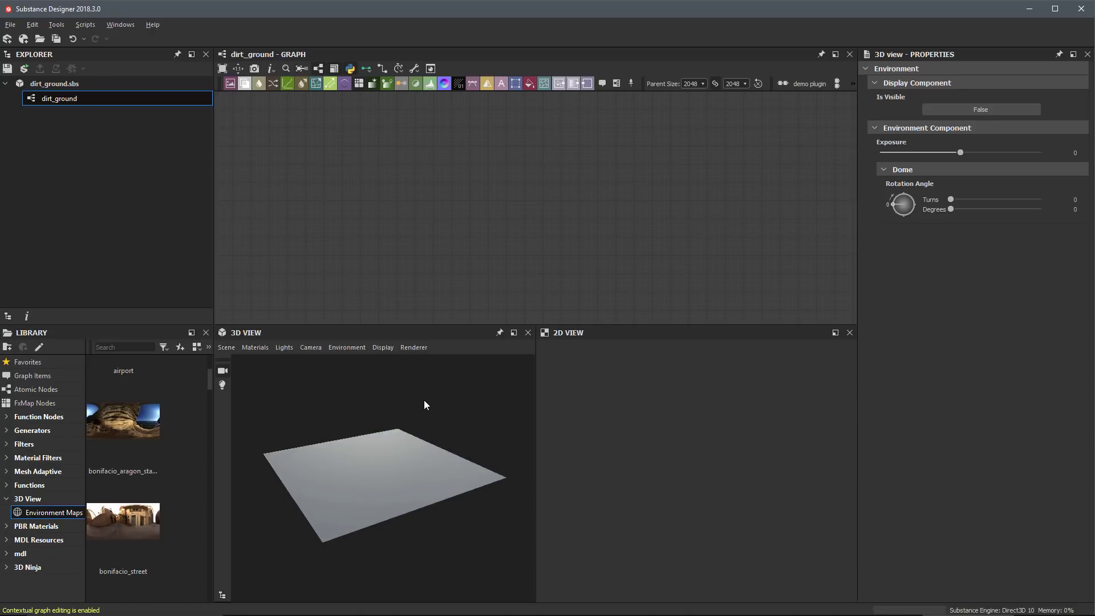